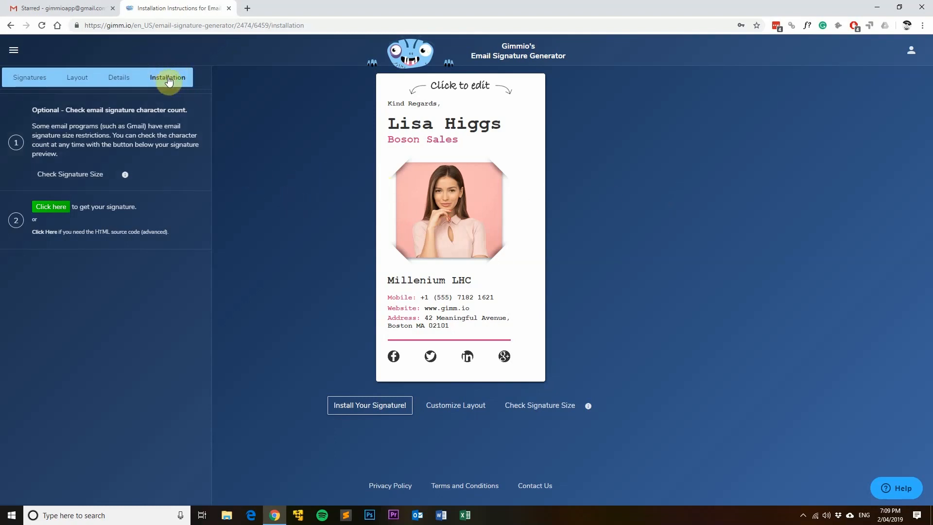
# Open the generated signature from the installation instructions, copy its entire content and close its window.
pyautogui.click(64, 175)
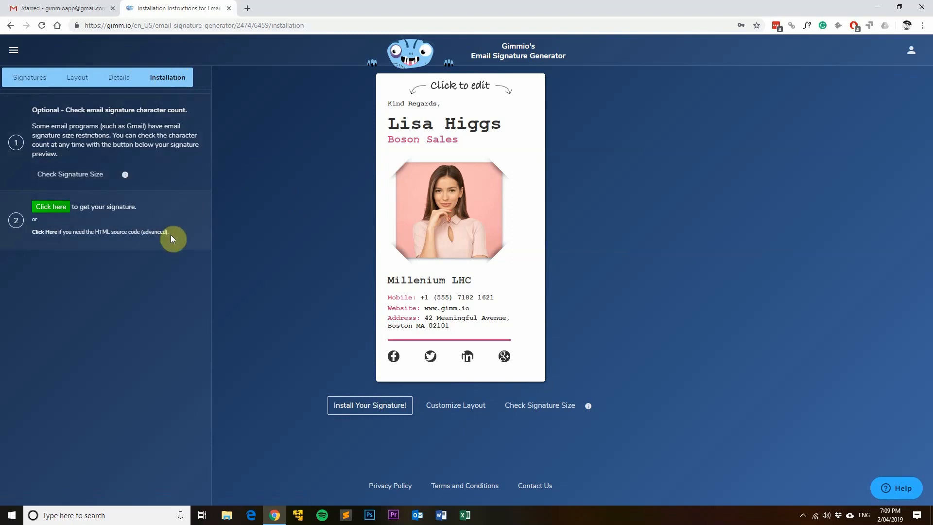
pyautogui.click(55, 210)
pyautogui.moveTo(327, 253)
pyautogui.mouseDown()
pyautogui.moveTo(284, 221)
pyautogui.moveTo(226, 153)
pyautogui.mouseUp()
pyautogui.hotkey('ctrl', 'a')
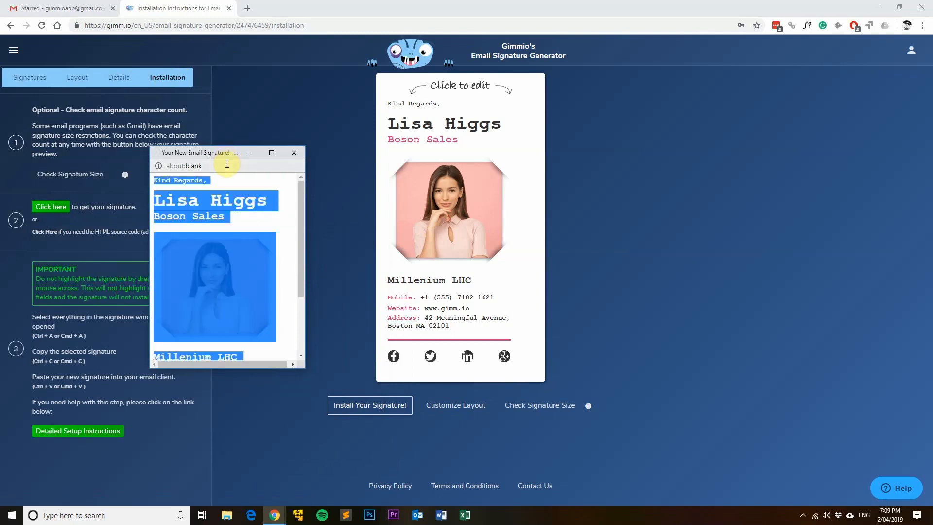
pyautogui.click(294, 152)
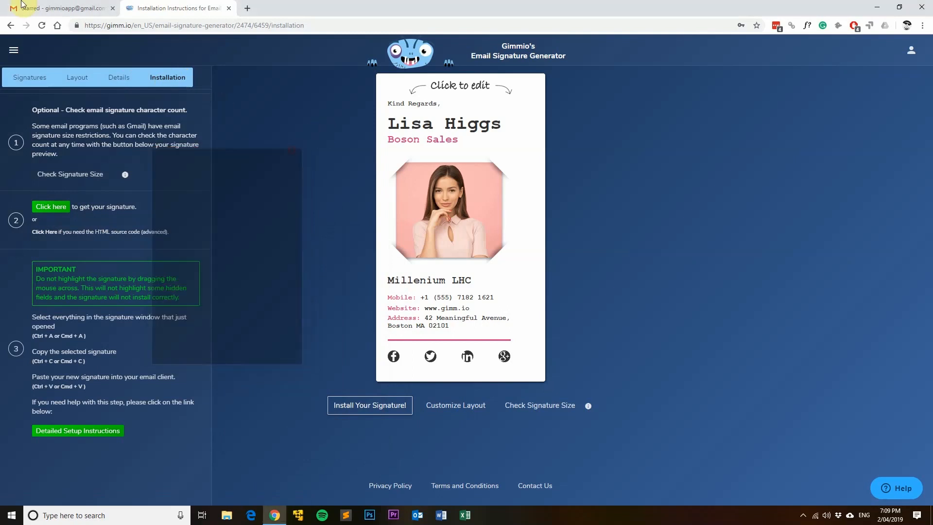
# Switch to Gmail, open the general settings and enable a custom signature instead of No signature.
pyautogui.click(36, 9)
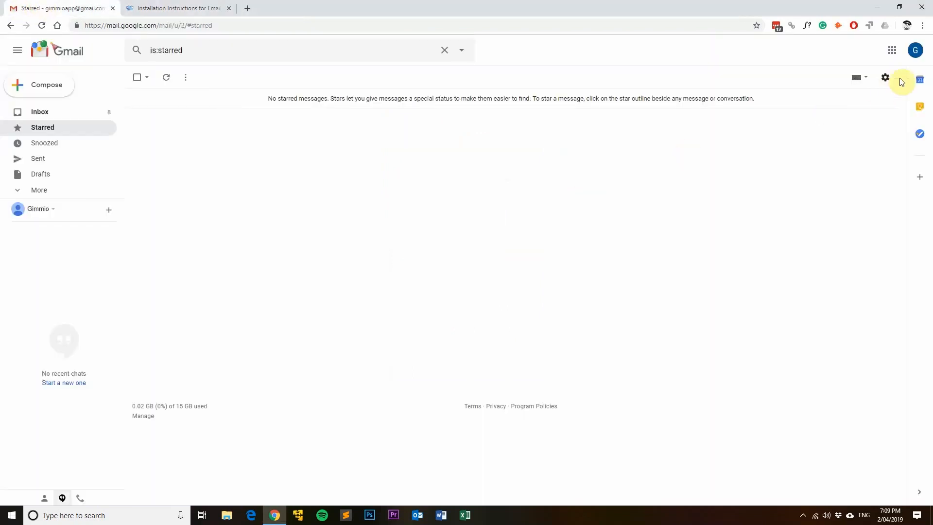
pyautogui.click(885, 77)
pyautogui.click(837, 142)
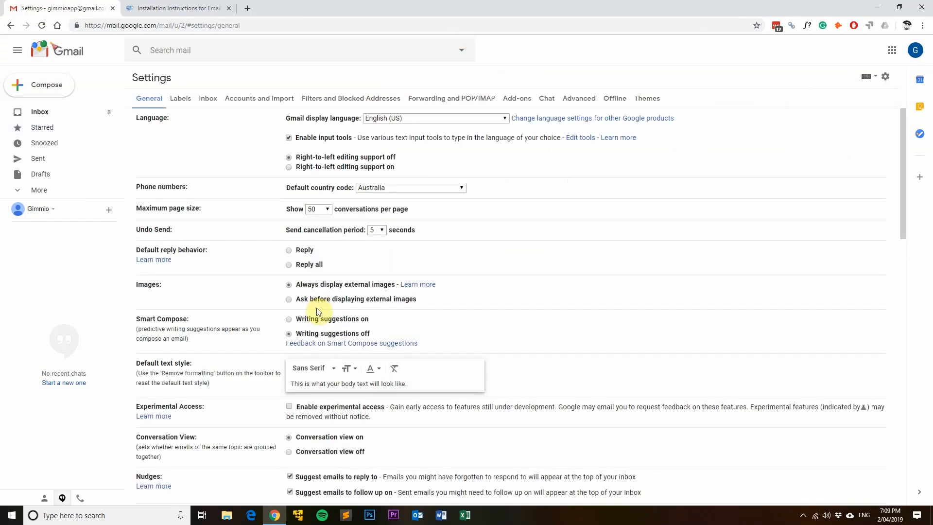
pyautogui.scroll(-14, 315, 311)
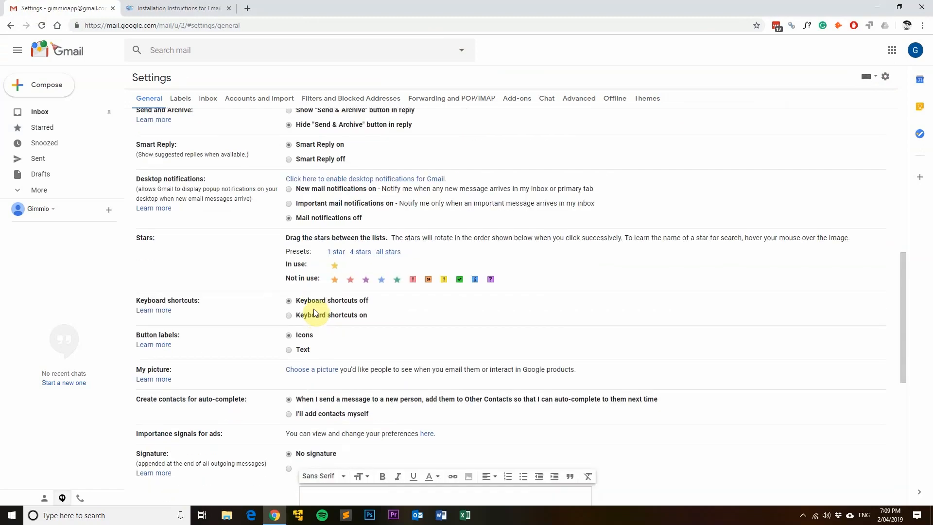
pyautogui.click(289, 274)
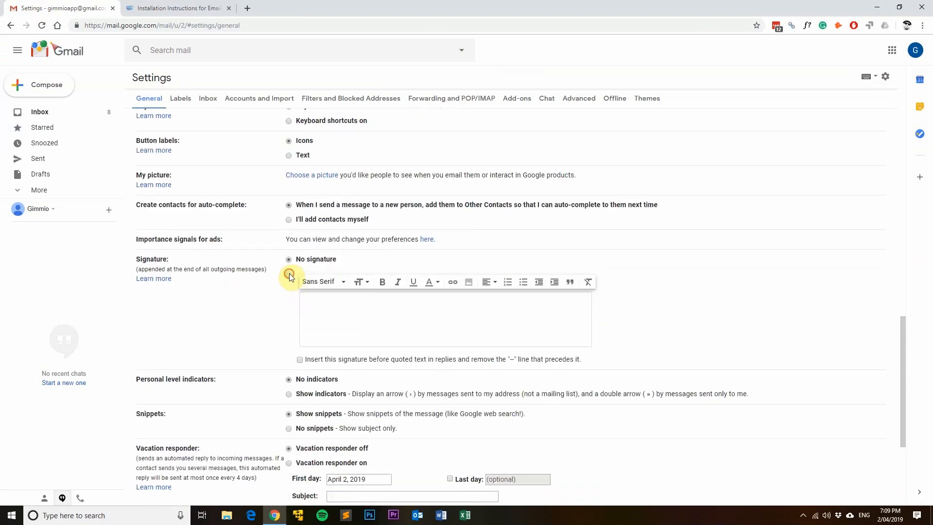
# Paste the copied signature into the Gmail signature box and try to save the changes.
pyautogui.click(354, 329)
pyautogui.hotkey('ctrl', 'v')
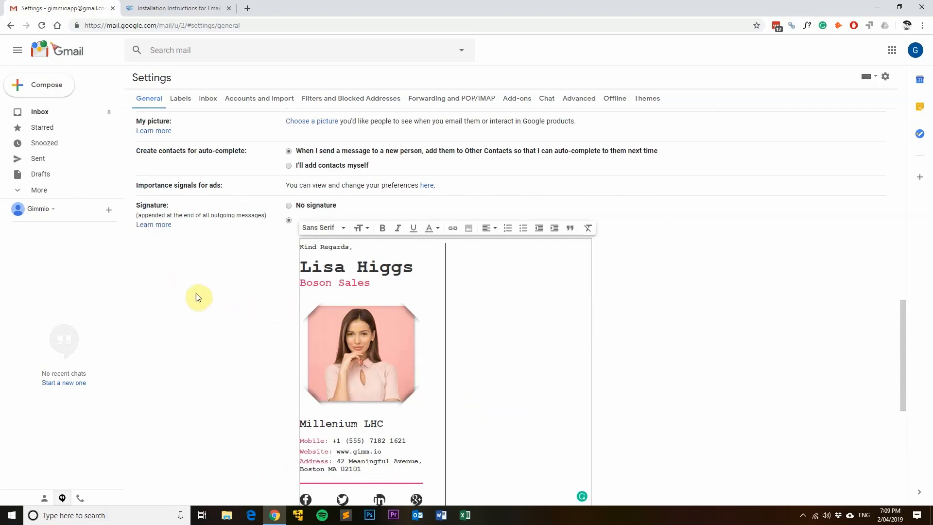
pyautogui.scroll(-7, 198, 296)
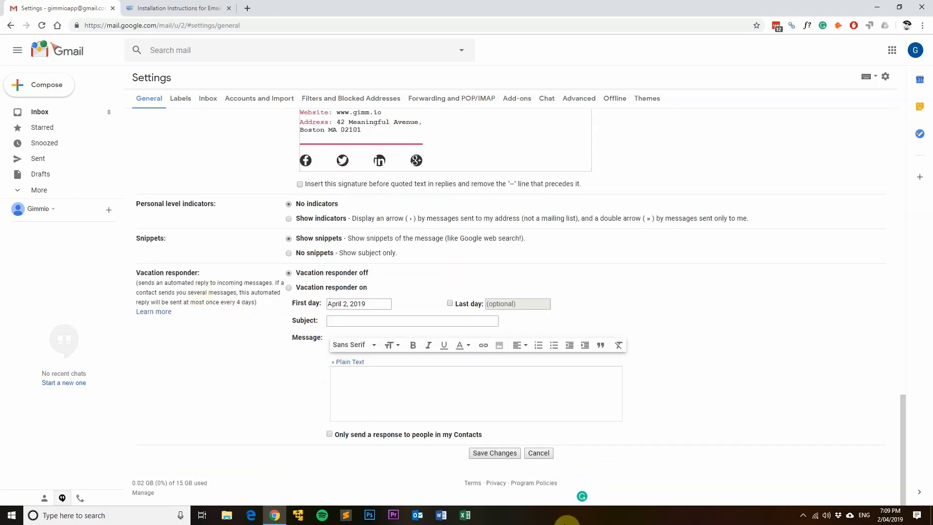
pyautogui.click(495, 454)
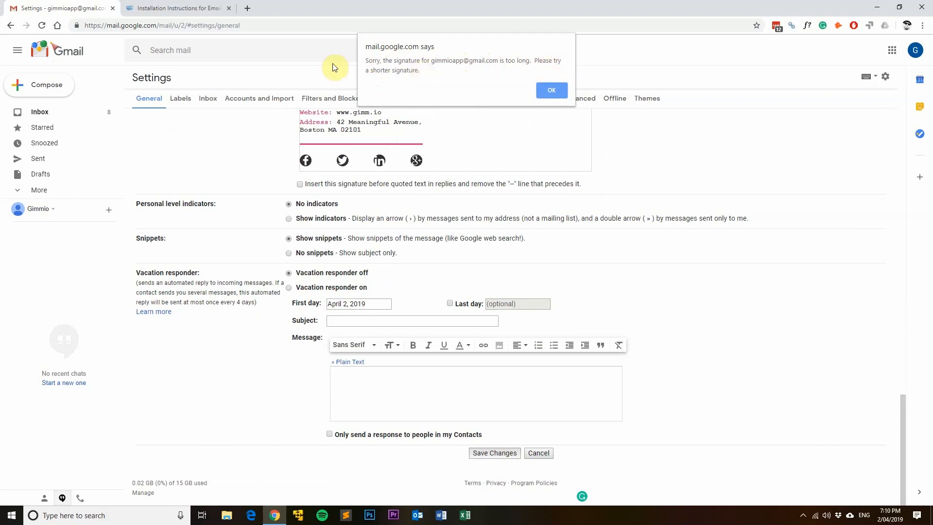
pyautogui.click(554, 92)
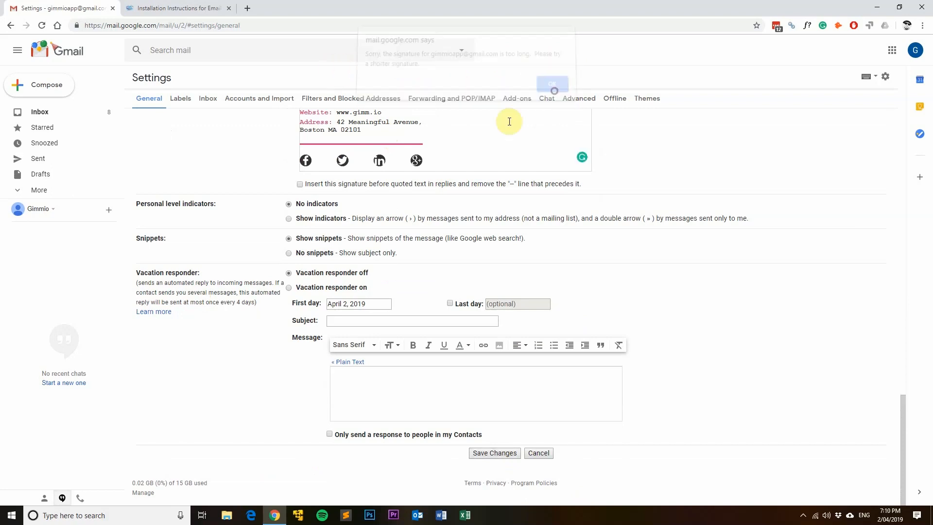
# Delete the whole pasted signature from the signature box.
pyautogui.scroll(5, 466, 163)
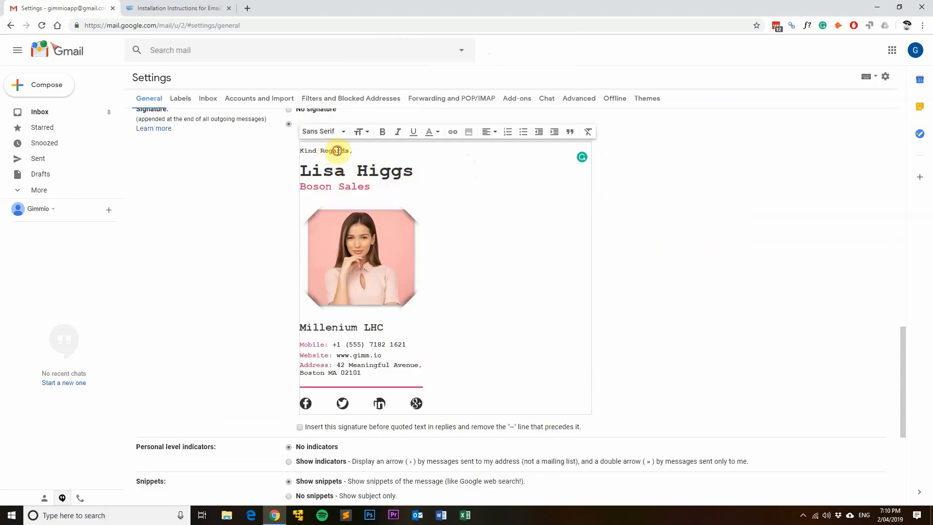
pyautogui.hotkey('ctrl', 'a')
pyautogui.press('BackSpace')
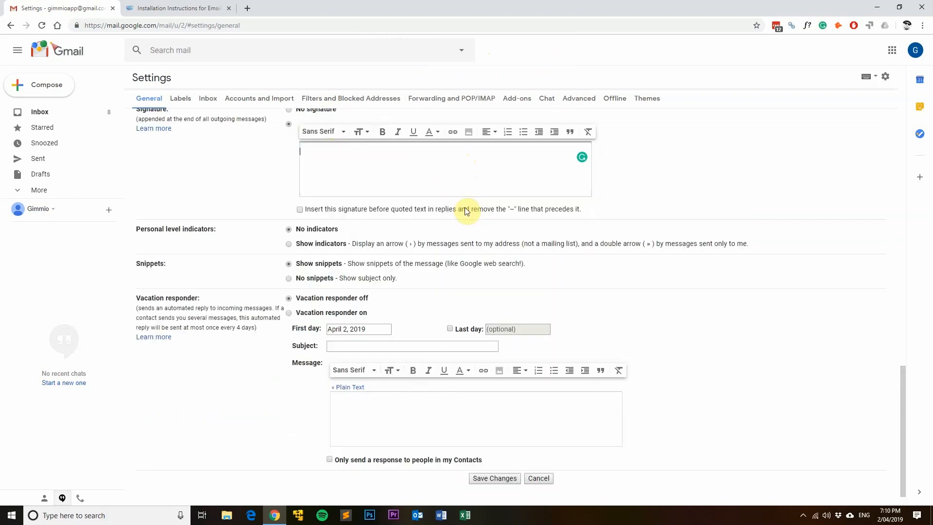
pyautogui.scroll(2, 230, 165)
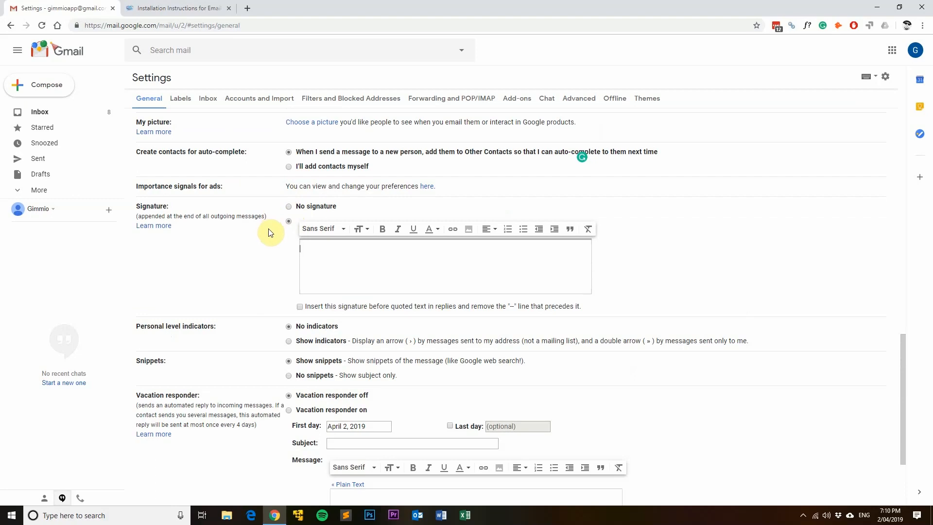
# Switch to the Gimmio generator and review the fields in the signature's layout, including the Mobile Phone field's properties.
pyautogui.click(182, 8)
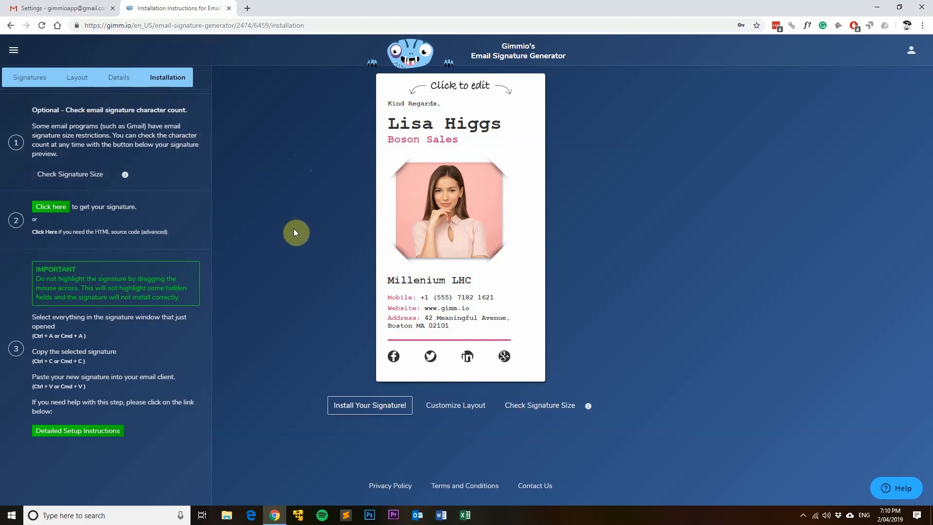
pyautogui.click(78, 79)
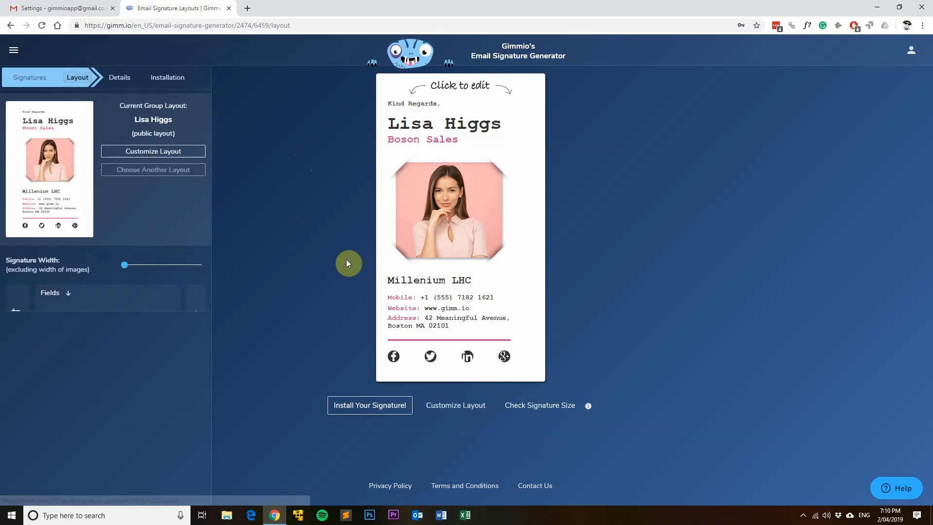
pyautogui.scroll(-4, 125, 308)
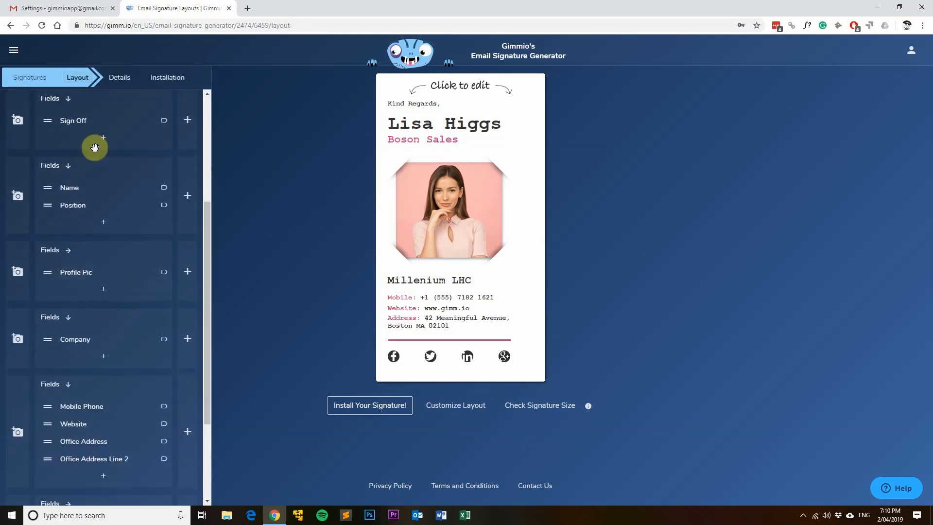
pyautogui.scroll(1, 92, 151)
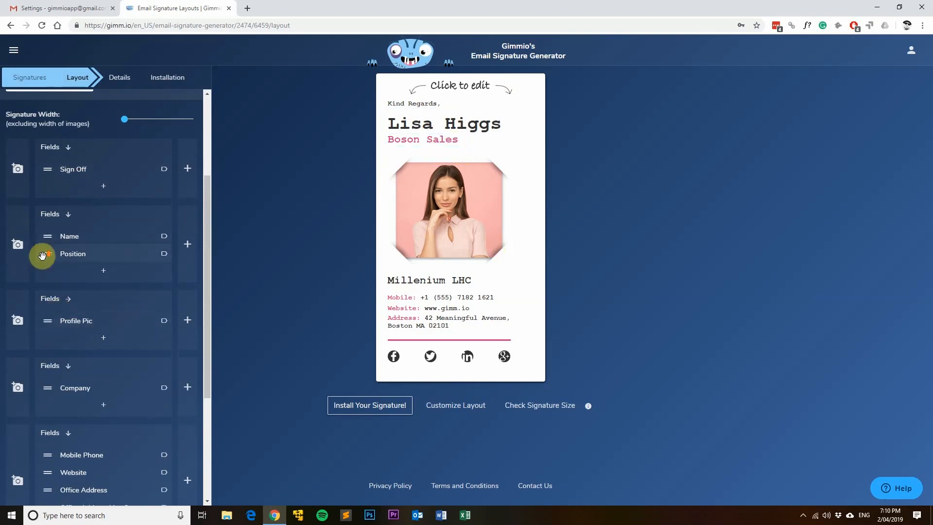
pyautogui.scroll(-1, 42, 248)
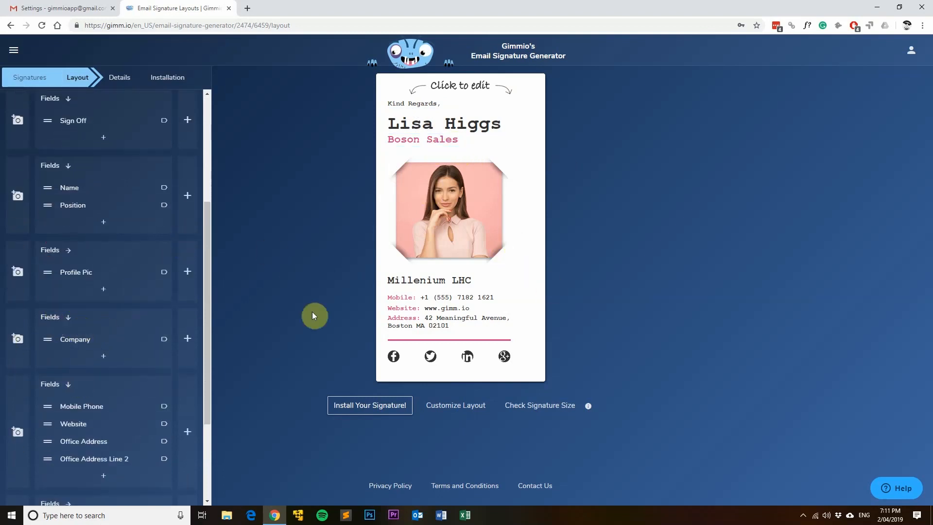
pyautogui.scroll(-1, 98, 389)
pyautogui.scroll(-2, 97, 388)
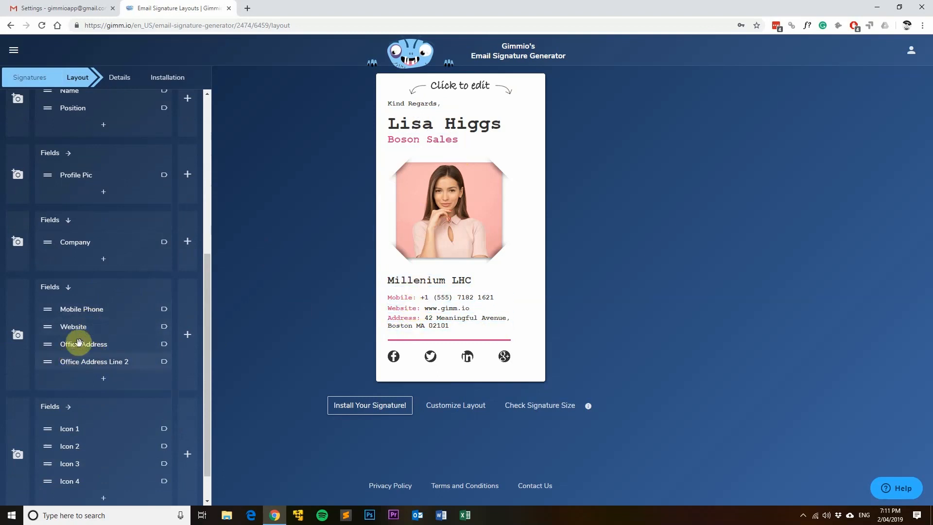
pyautogui.click(164, 310)
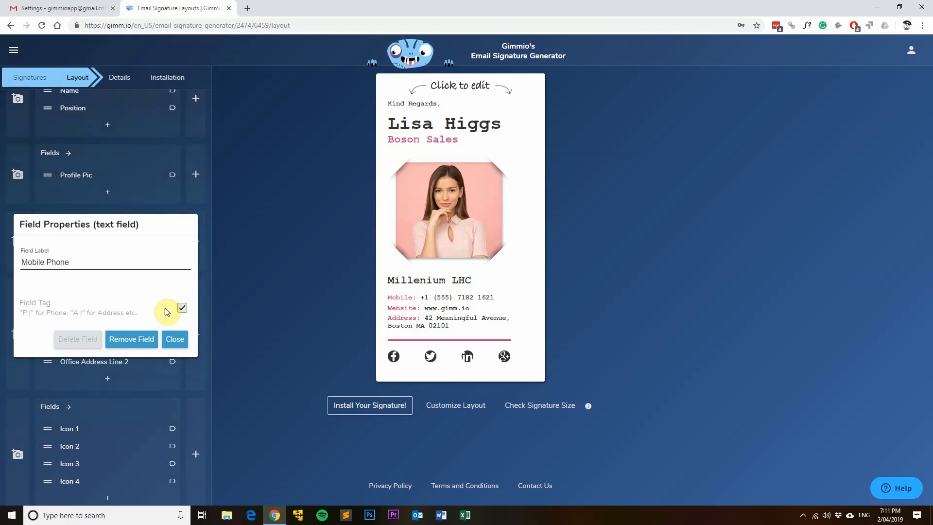
pyautogui.click(178, 340)
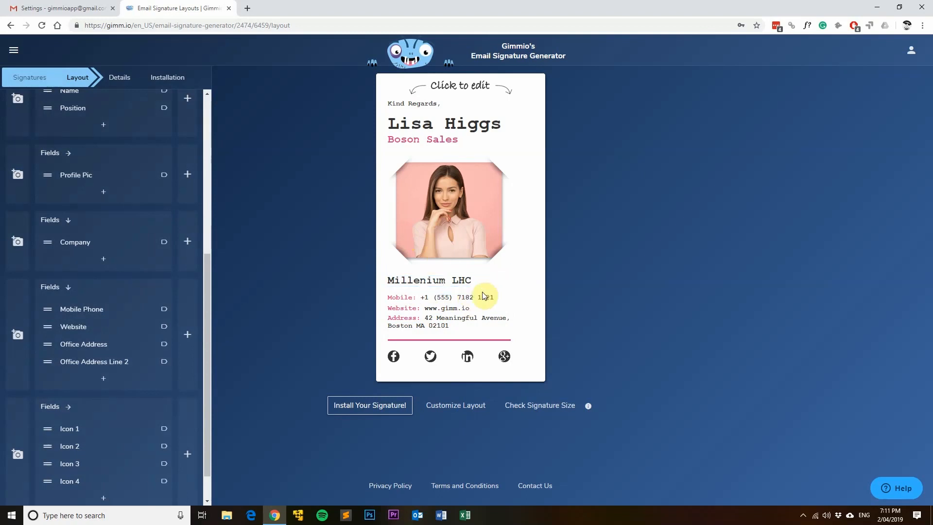
# Check the signature's size and browse the public layouts for their character sizes.
pyautogui.click(545, 406)
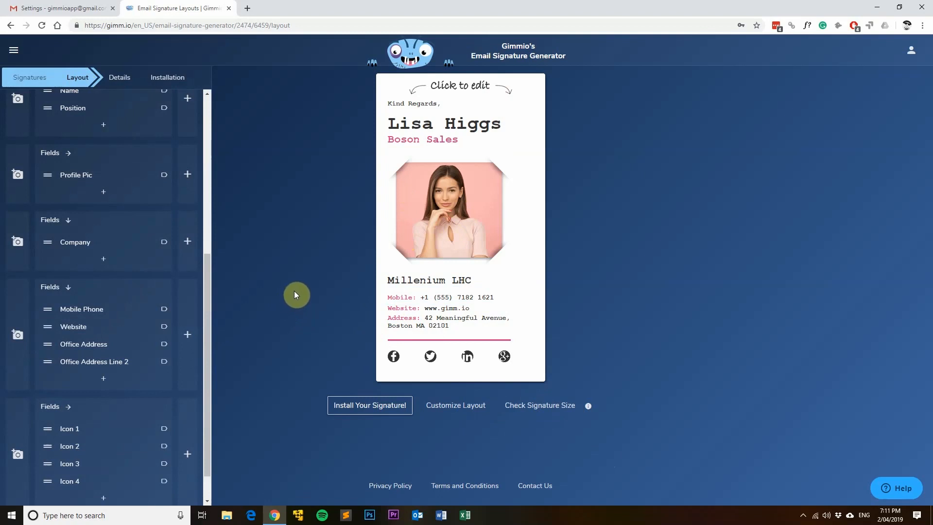
pyautogui.click(82, 83)
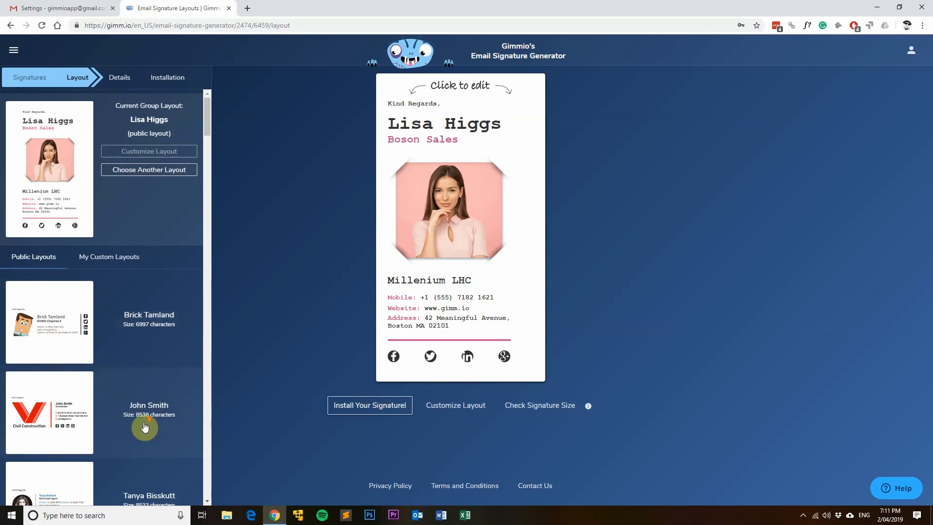
pyautogui.scroll(-3, 144, 428)
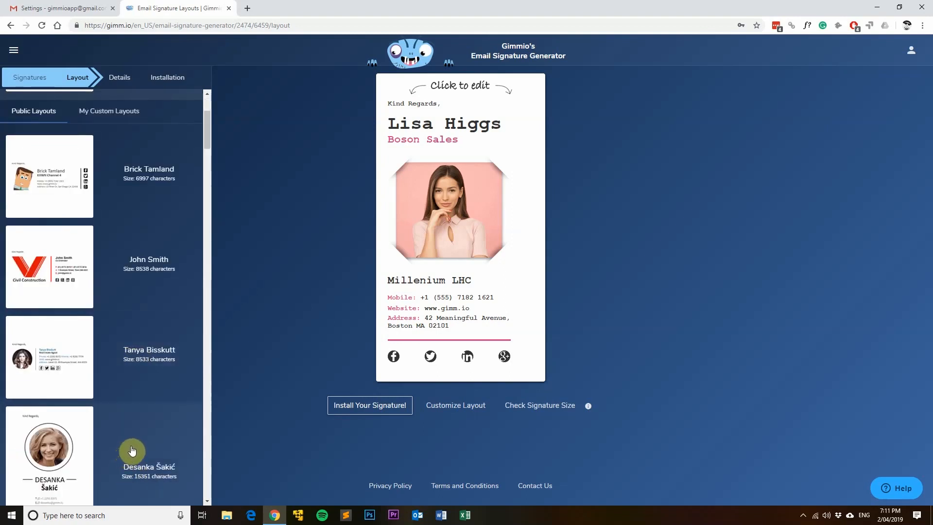
pyautogui.scroll(3, 132, 450)
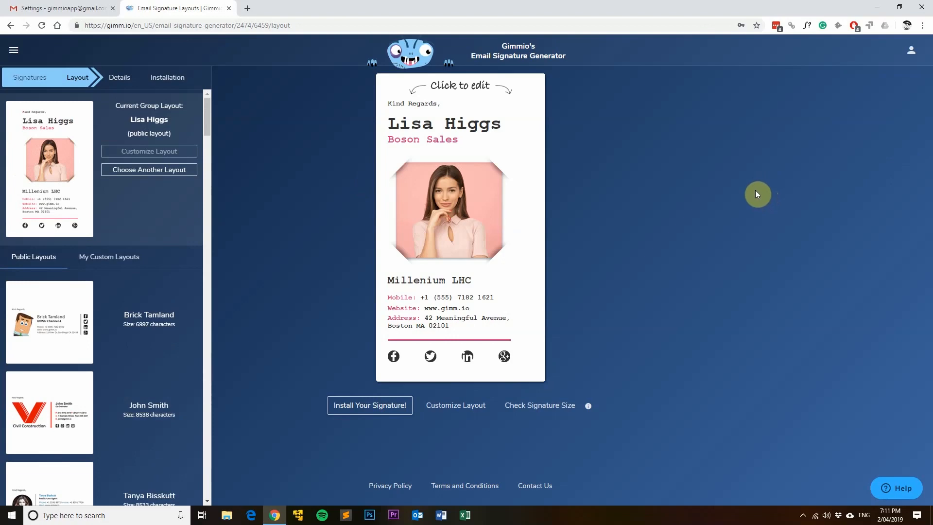
# Open the desktop file signature.html in a maximized Sublime Text window, declining the program update.
pyautogui.click(870, 6)
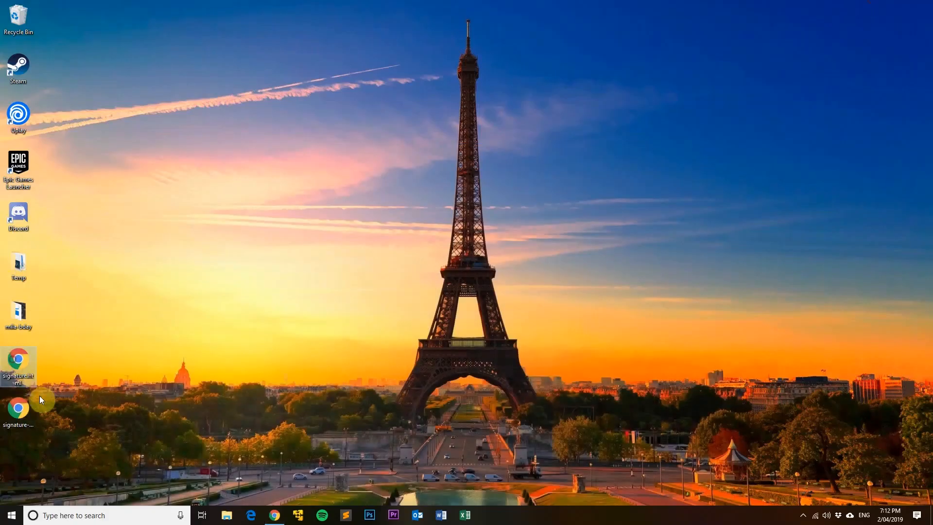
pyautogui.rightClick(18, 359)
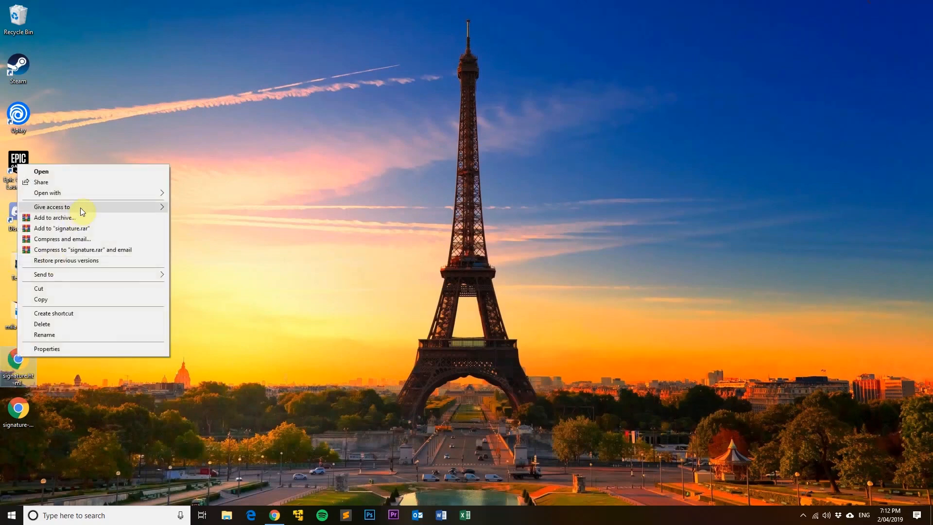
pyautogui.moveTo(83, 196)
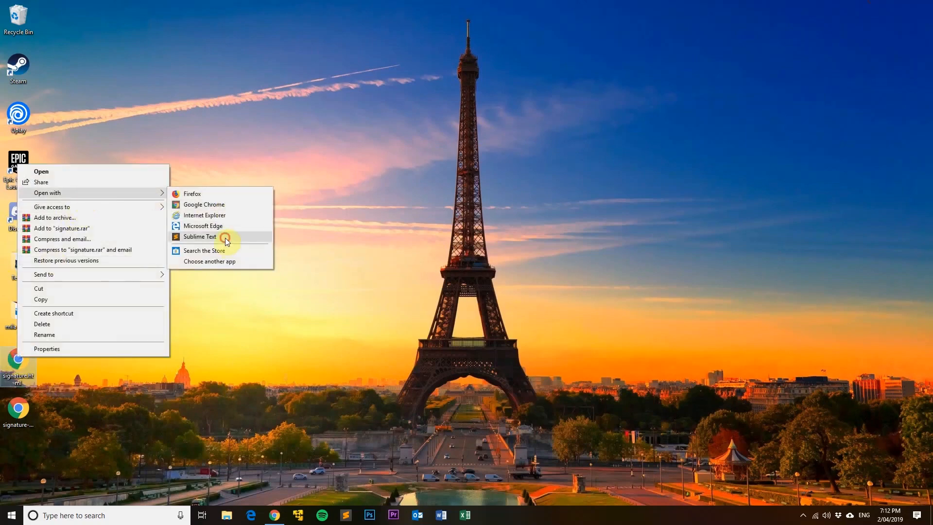
pyautogui.click(226, 237)
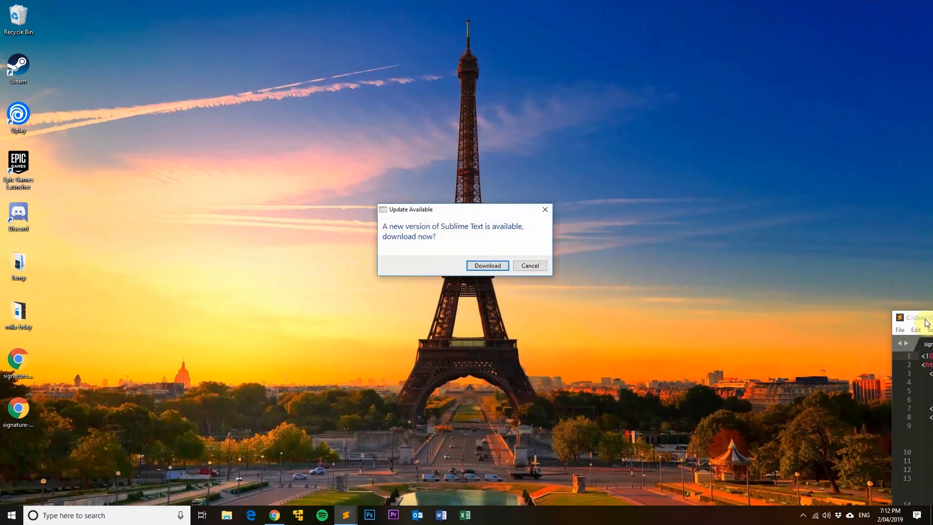
pyautogui.click(531, 263)
pyautogui.moveTo(930, 324); pyautogui.dragTo(209, 111)
pyautogui.doubleClick(380, 104)
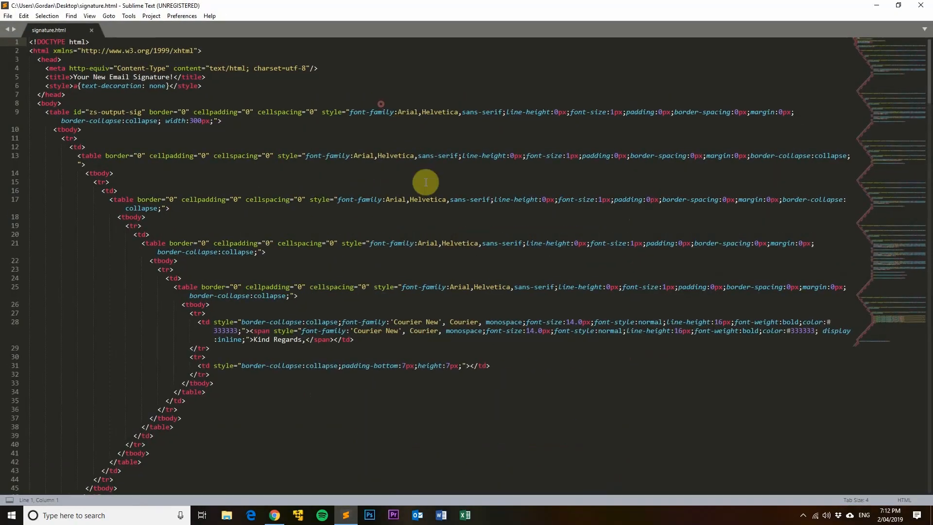
# Select all the HTML code to check its character count, close Sublime Text and return to the Gimmio layouts in Chrome.
pyautogui.hotkey('ctrl', 'a')
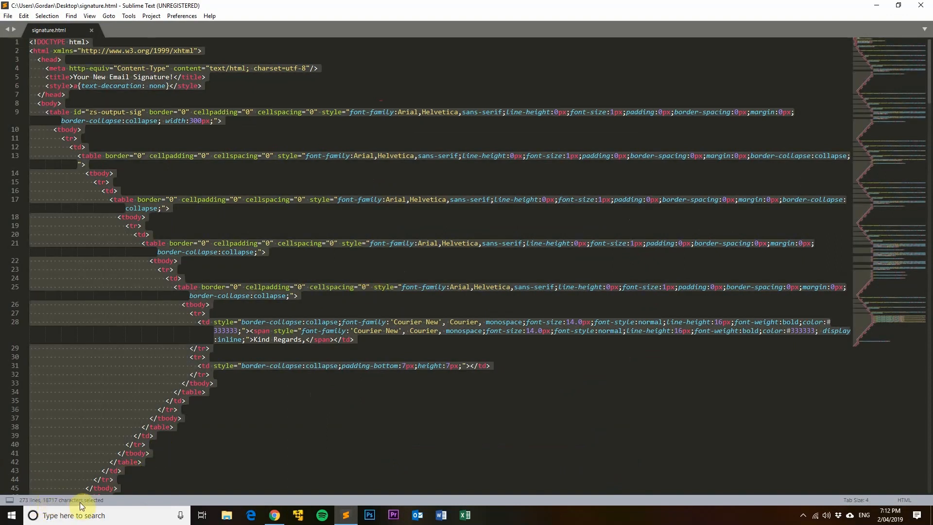
pyautogui.click(269, 264)
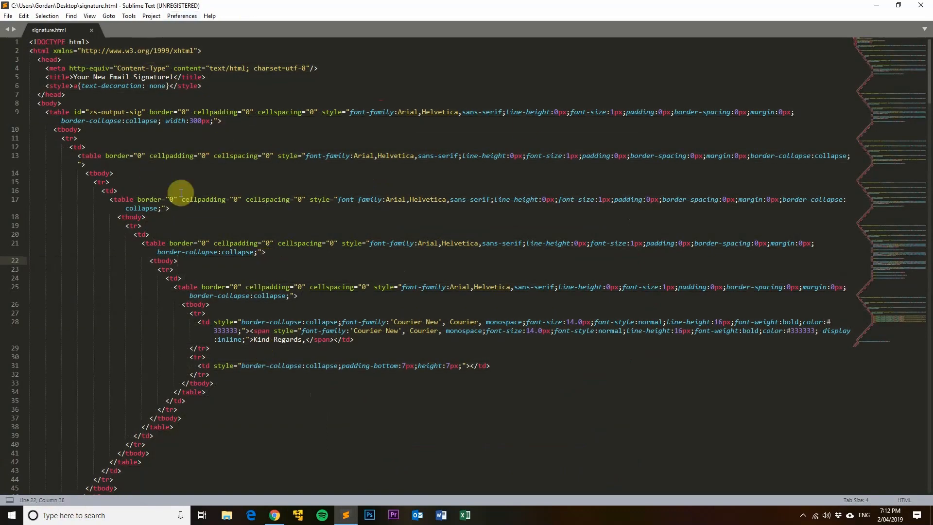
pyautogui.click(929, 5)
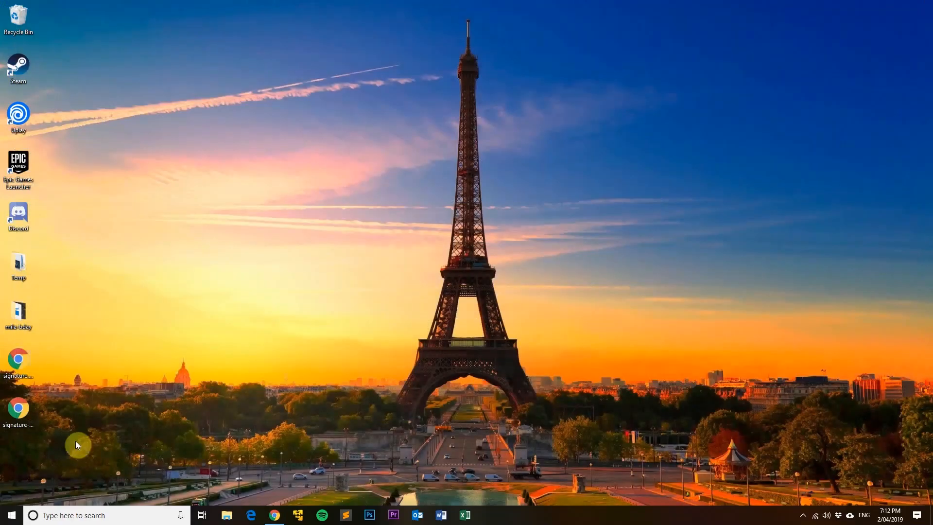
pyautogui.click(275, 517)
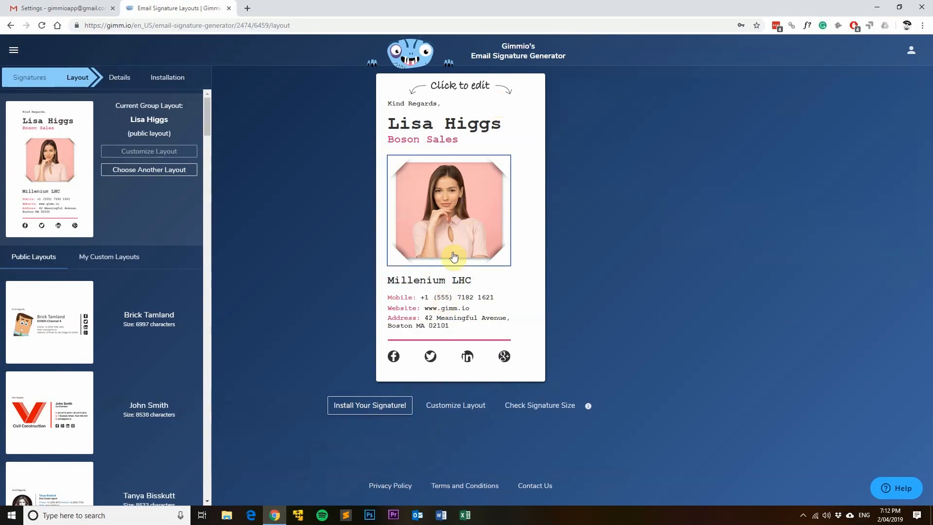
# Preview the desktop file signature.html in Chrome, check the signature's size in the Gimmio generator, and close the preview.
pyautogui.click(275, 517)
pyautogui.doubleClick(22, 358)
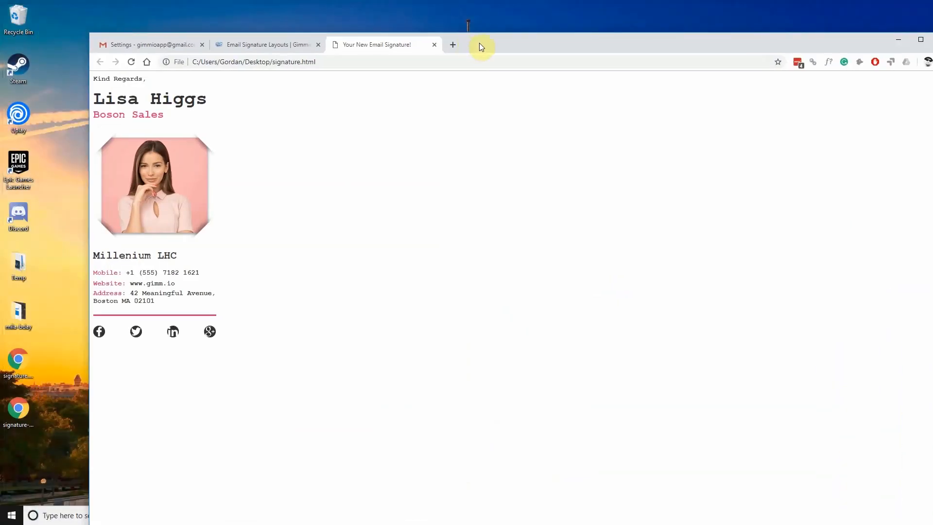
pyautogui.doubleClick(479, 41)
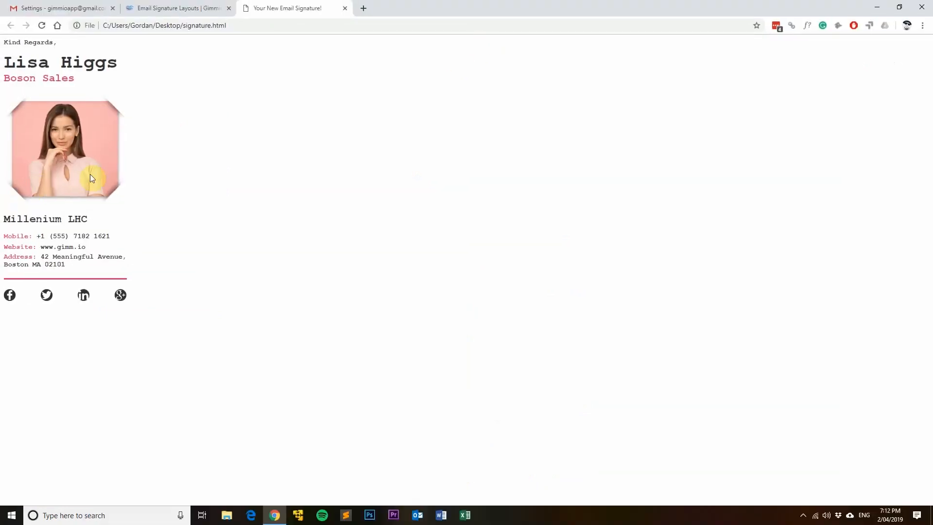
pyautogui.click(183, 10)
pyautogui.click(540, 404)
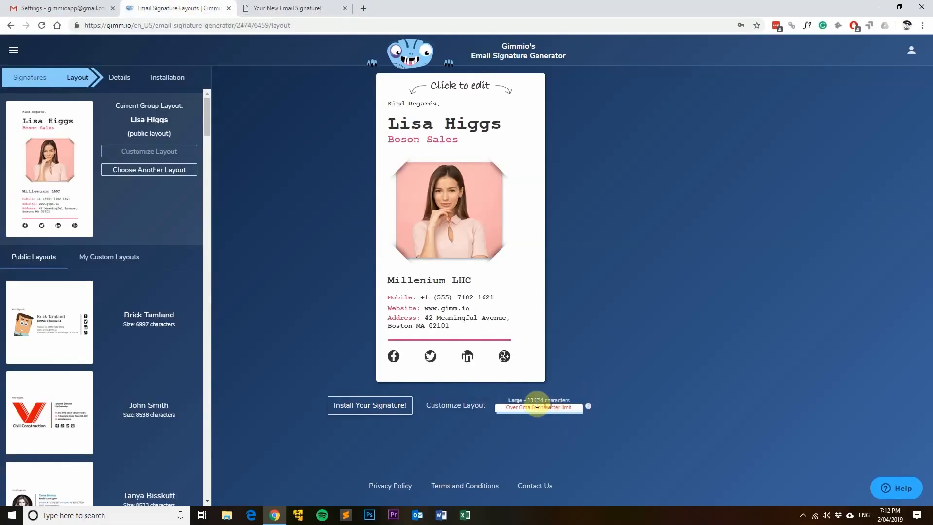
pyautogui.click(304, 8)
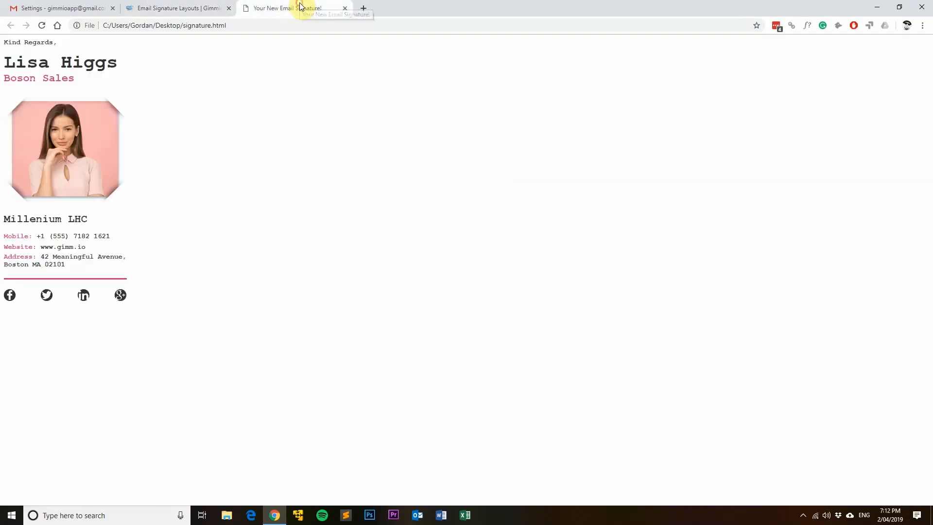
pyautogui.click(345, 8)
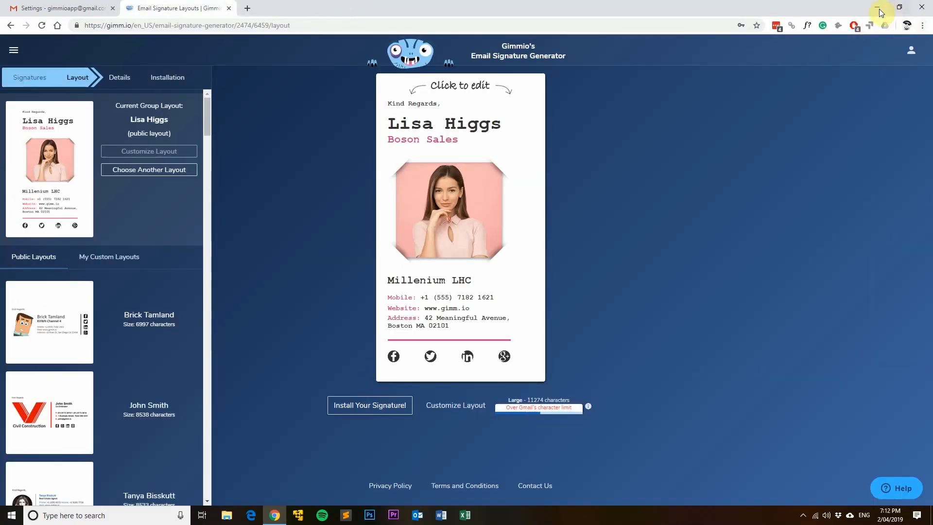
# Open the desktop file signature.html in Sublime Text, declining the update, and select all its code to check the character count.
pyautogui.click(877, 7)
pyautogui.rightClick(19, 361)
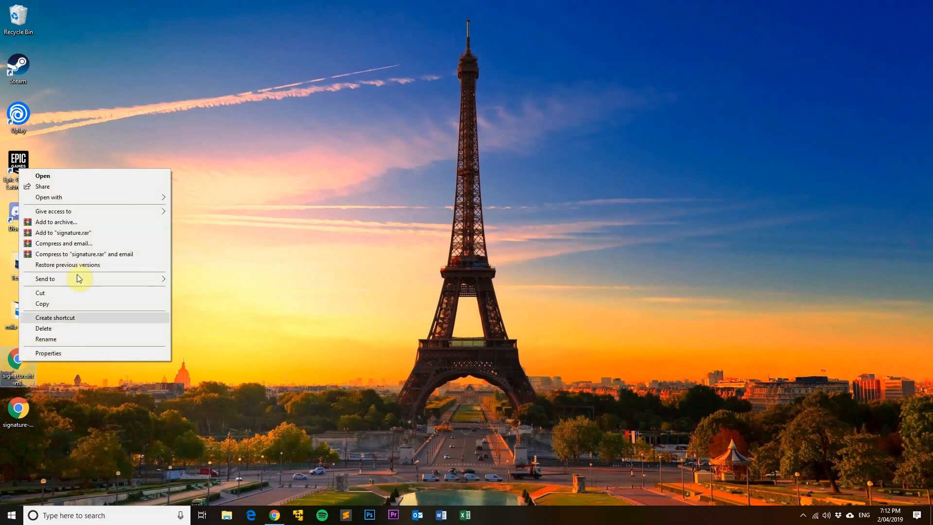
pyautogui.moveTo(90, 196)
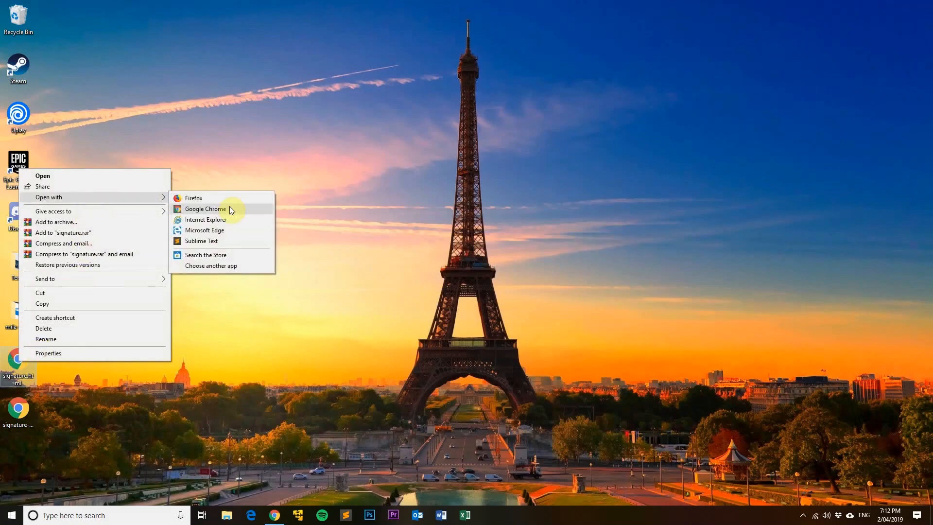
pyautogui.click(219, 241)
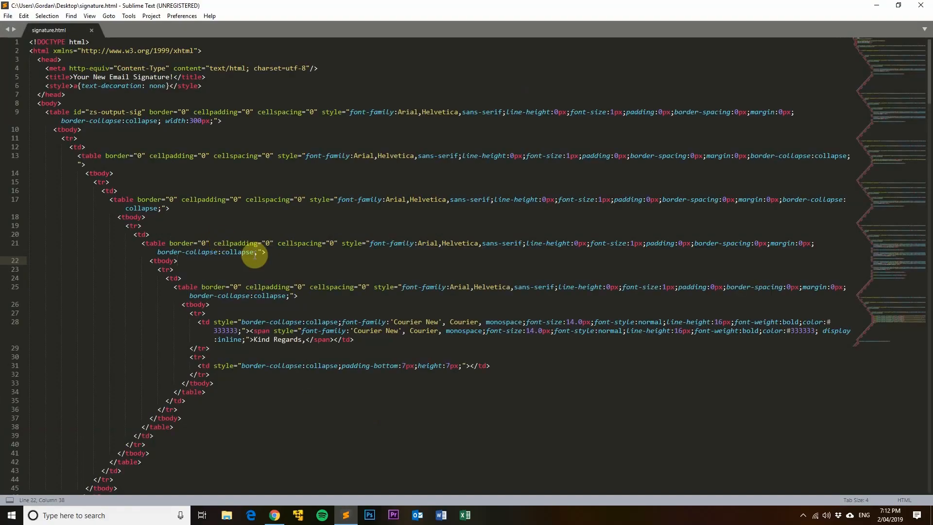
pyautogui.click(529, 265)
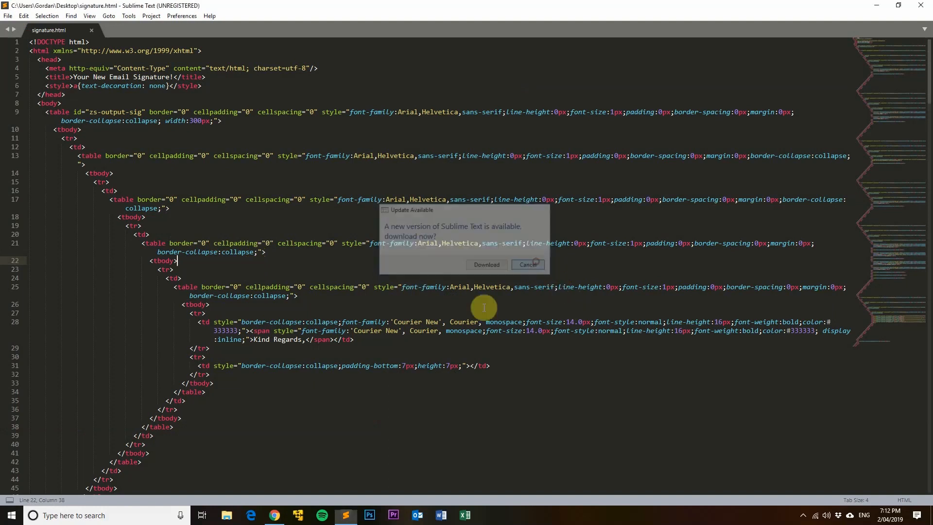
pyautogui.click(152, 338)
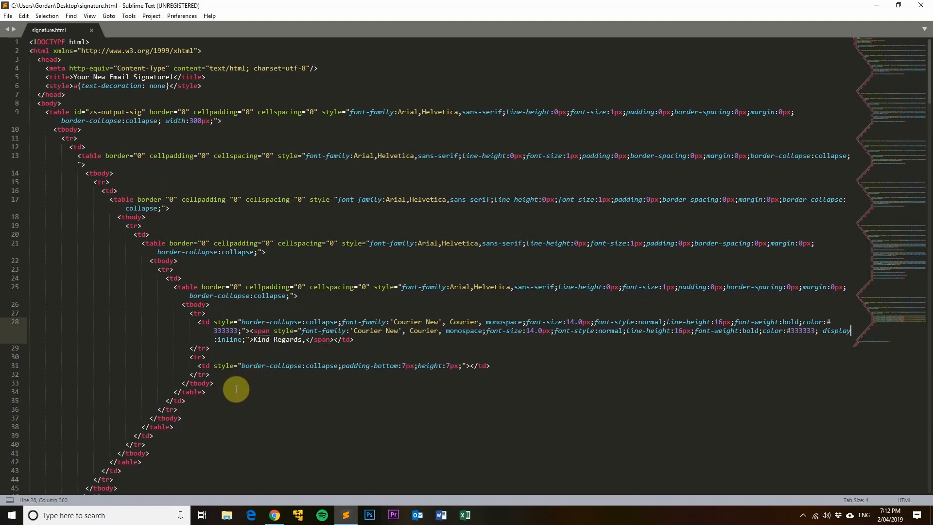
pyautogui.click(253, 436)
pyautogui.hotkey('ctrl', 'a')
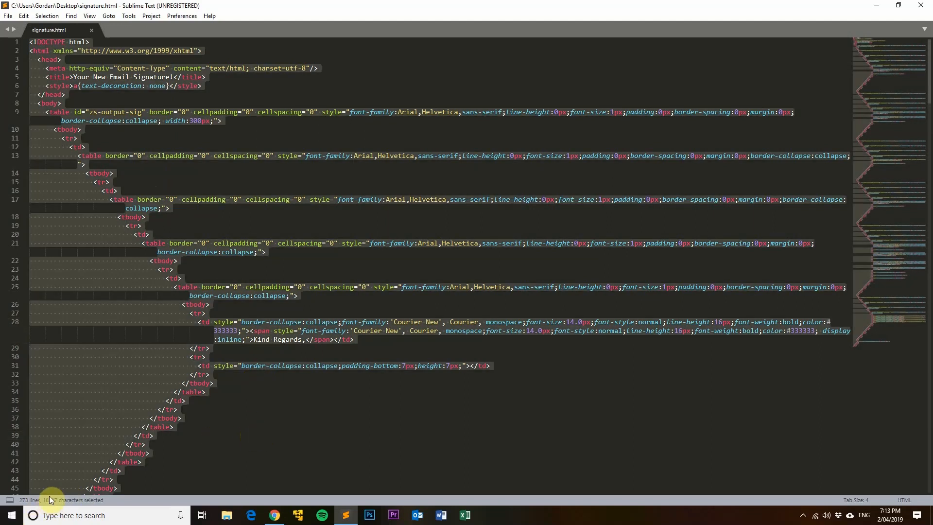
# Open the desktop file signature-minified.html in Sublime Text and select all its code to check the character count.
pyautogui.click(877, 6)
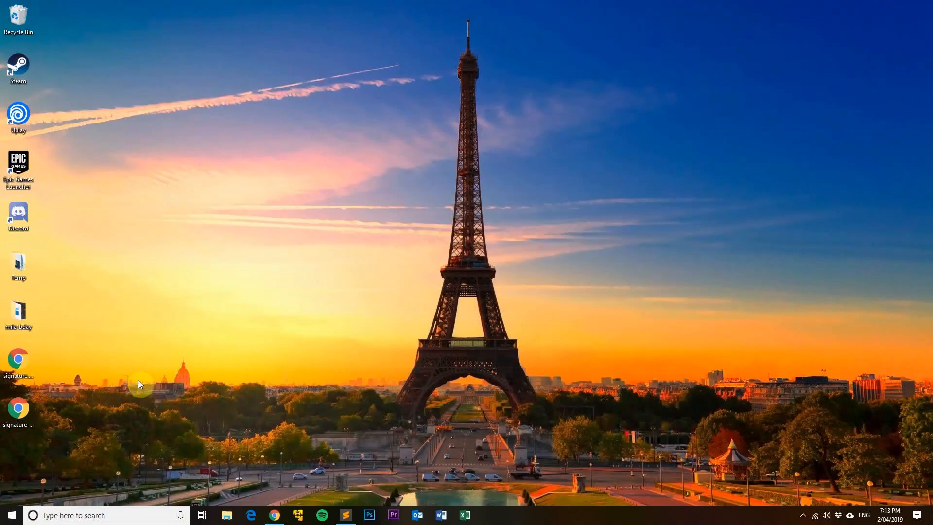
pyautogui.click(35, 430)
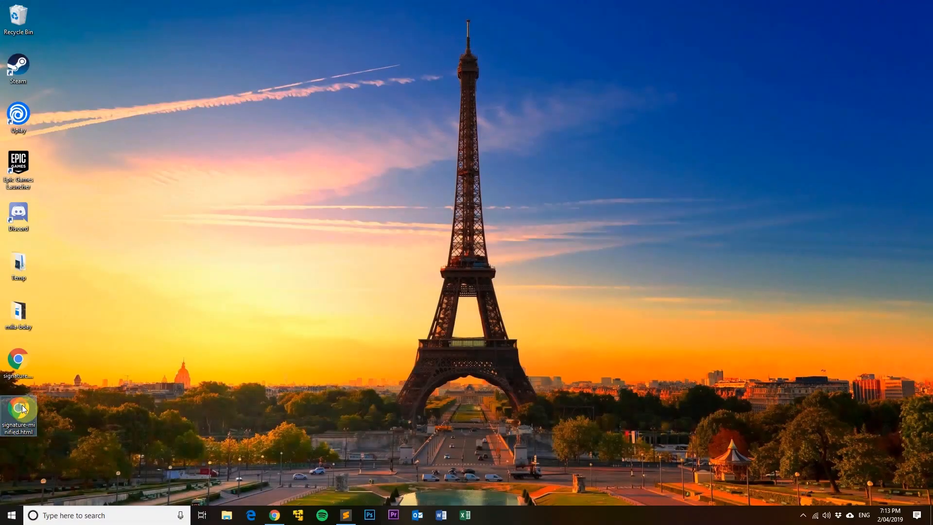
pyautogui.rightClick(13, 432)
pyautogui.moveTo(99, 245)
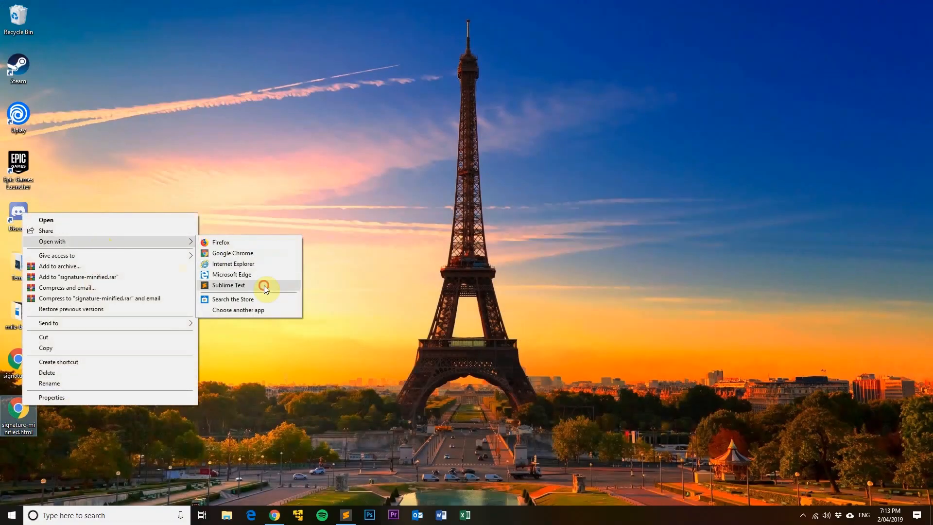
pyautogui.click(265, 285)
pyautogui.hotkey('ctrl', 'a')
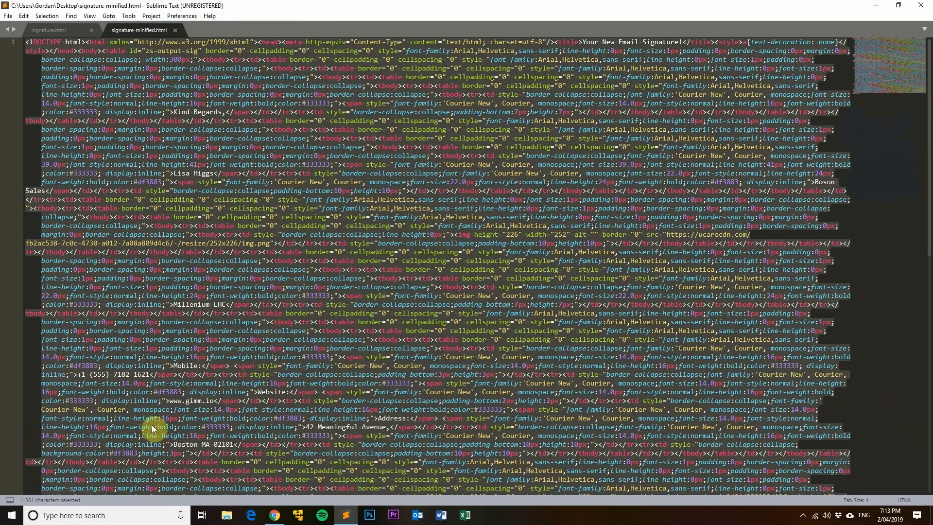
# Compare the minified code in Sublime Text with the signature size check on the Gimmio layout page in Chrome.
pyautogui.click(275, 515)
pyautogui.click(547, 396)
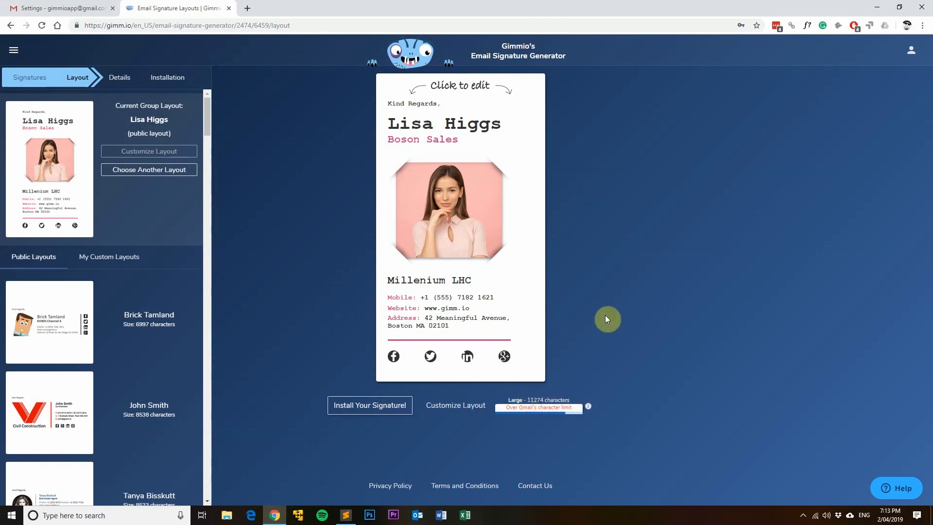
pyautogui.click(536, 404)
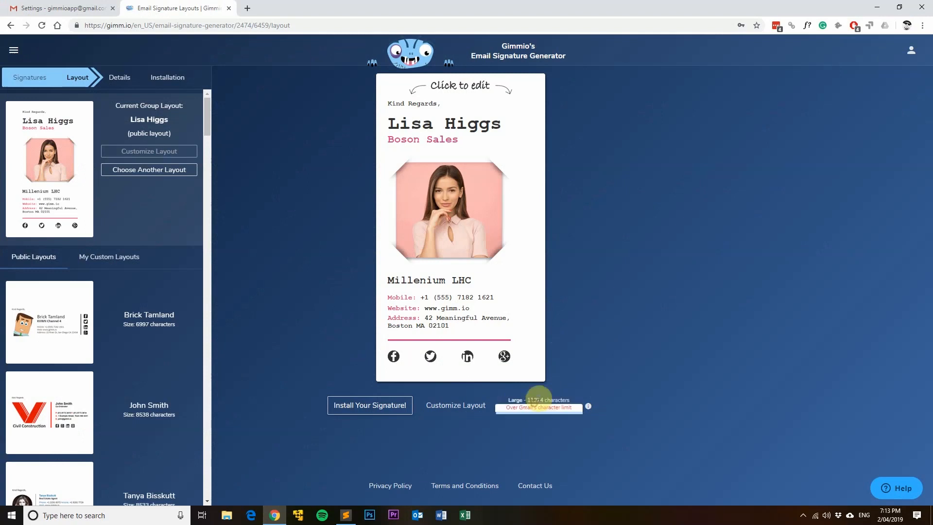
pyautogui.click(878, 7)
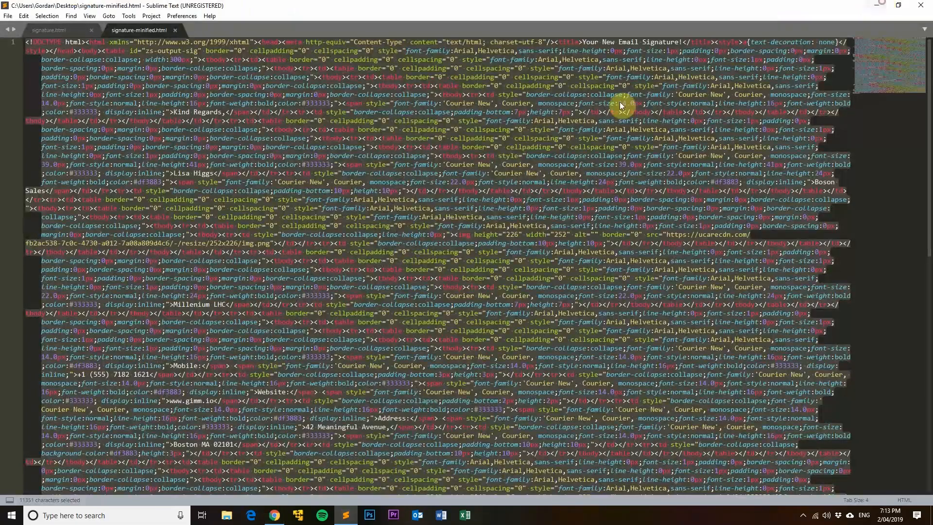
pyautogui.click(290, 260)
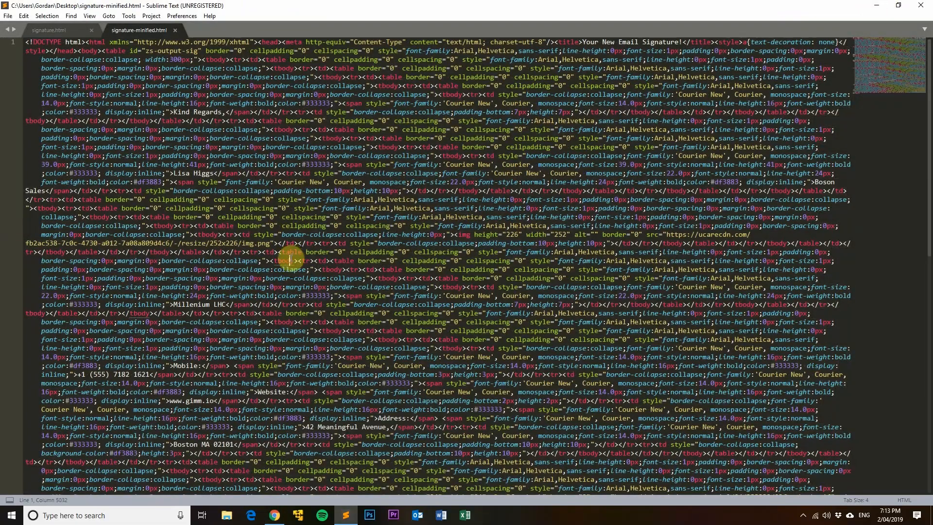
pyautogui.click(275, 516)
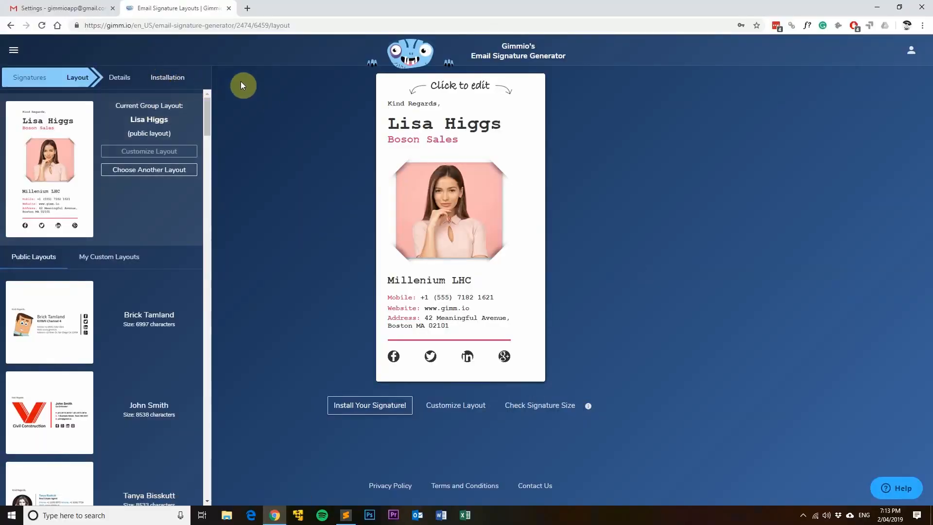
pyautogui.click(872, 6)
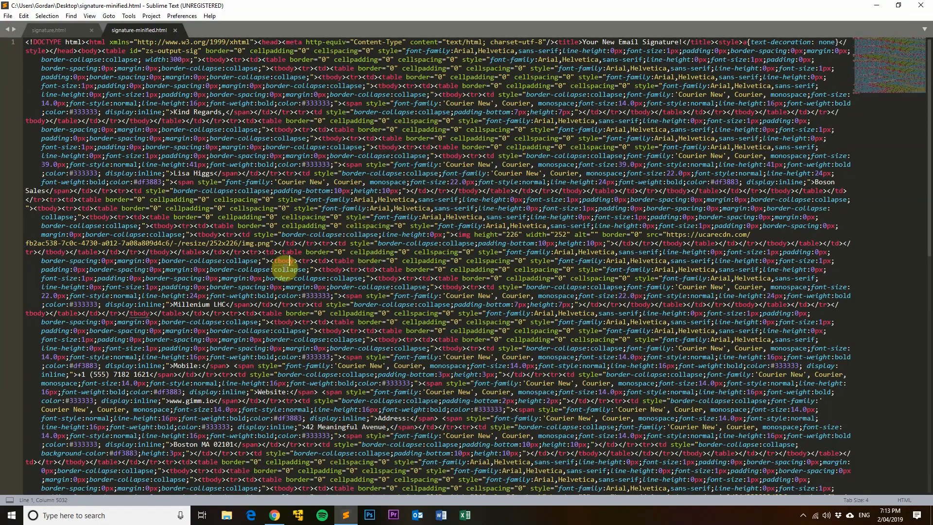
# Examine the tbody block before "Millenium LHC" in the minified code and compare the formatting with signature.html.
pyautogui.moveTo(271, 261); pyautogui.dragTo(310, 294)
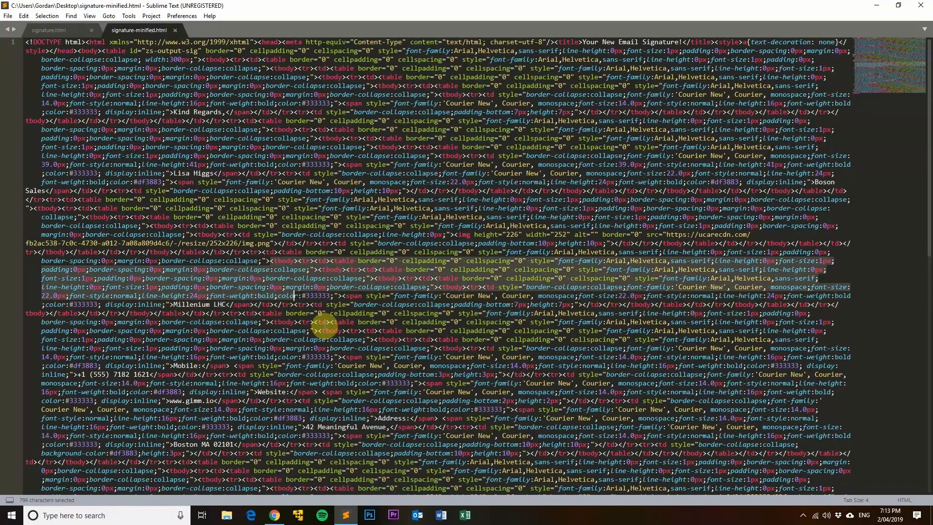
pyautogui.moveTo(340, 295); pyautogui.dragTo(269, 261)
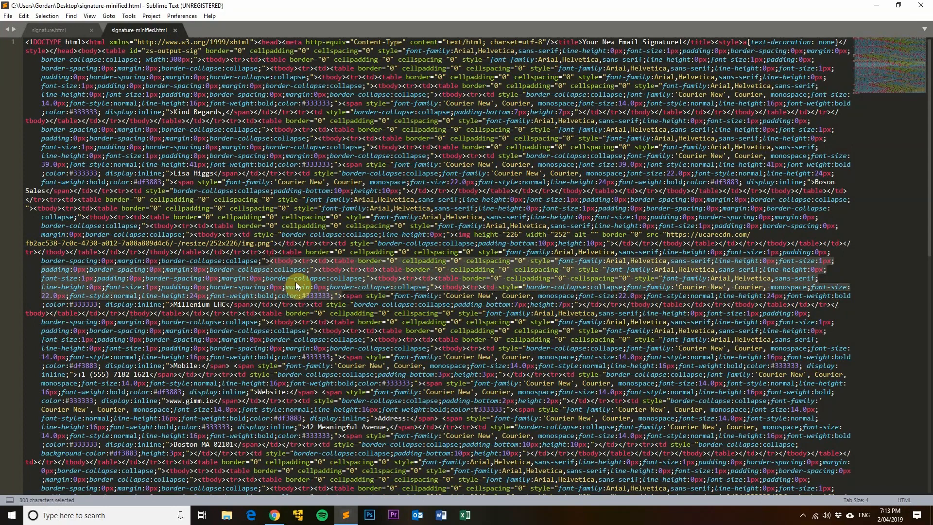
pyautogui.click(62, 30)
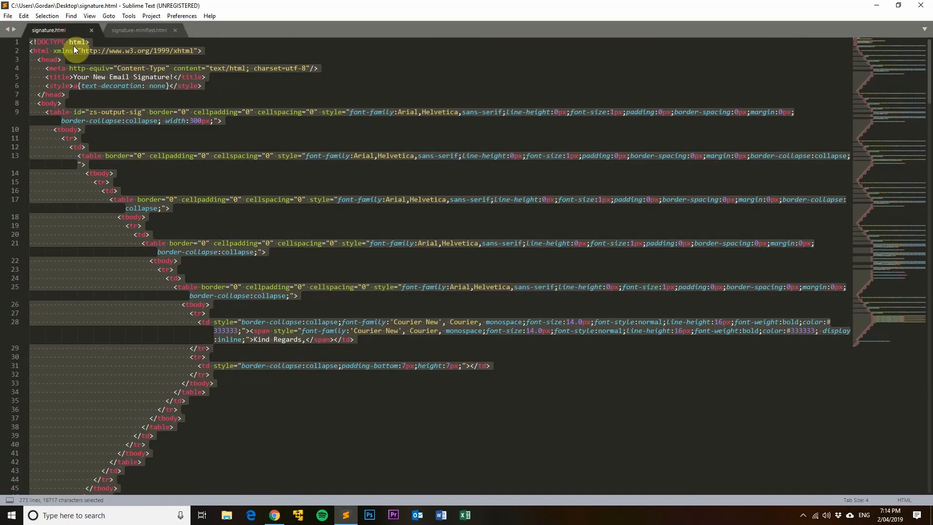
pyautogui.click(320, 295)
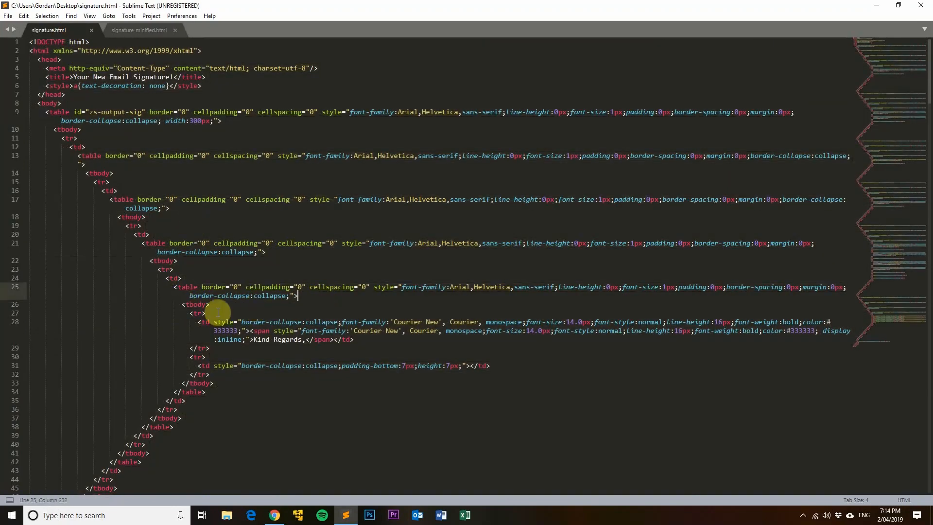
pyautogui.click(139, 30)
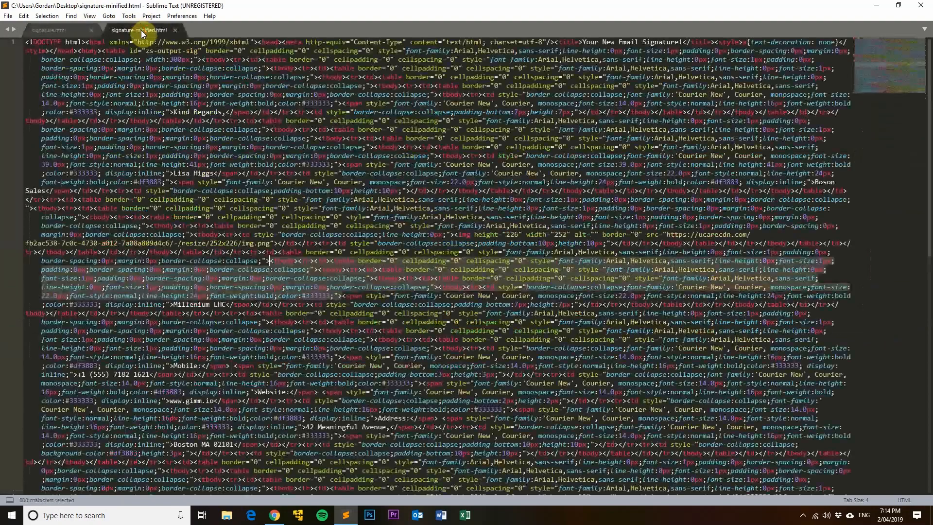
pyautogui.click(308, 271)
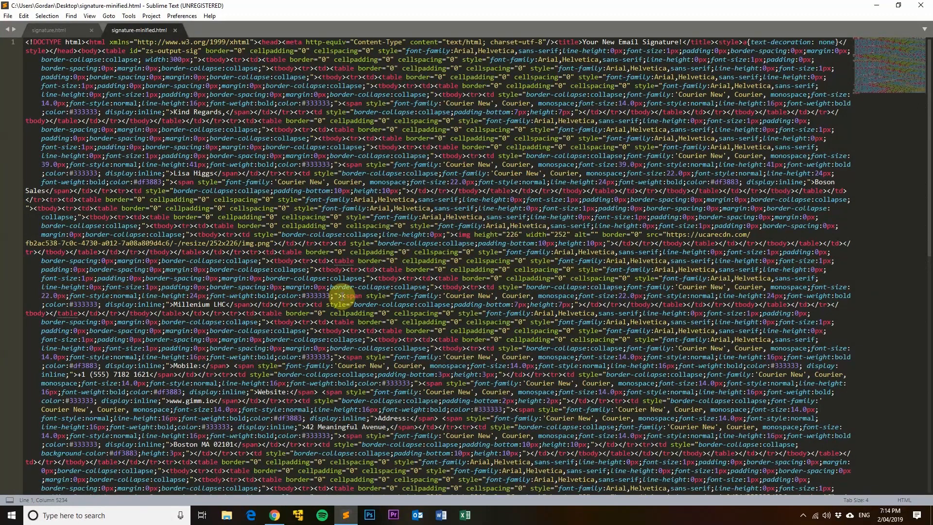
# In signature.html, delete the table cell containing "Kind Regards," (lines 24 to 35) and select all remaining code to check its character count.
pyautogui.click(56, 32)
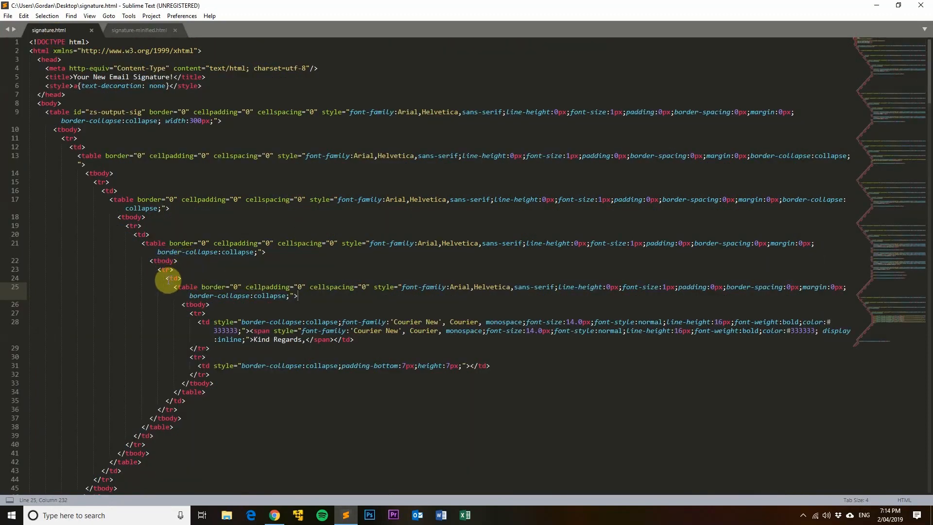
pyautogui.moveTo(167, 277); pyautogui.dragTo(245, 374)
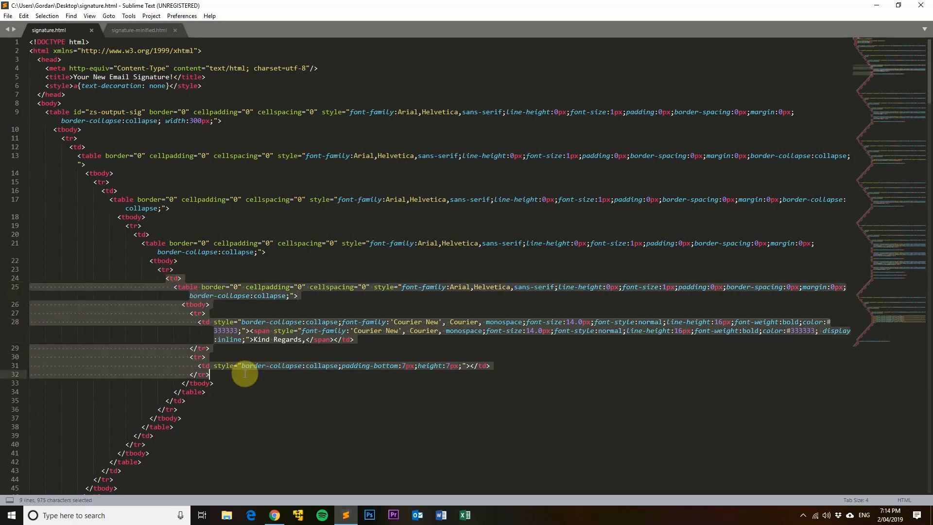
pyautogui.click(177, 284)
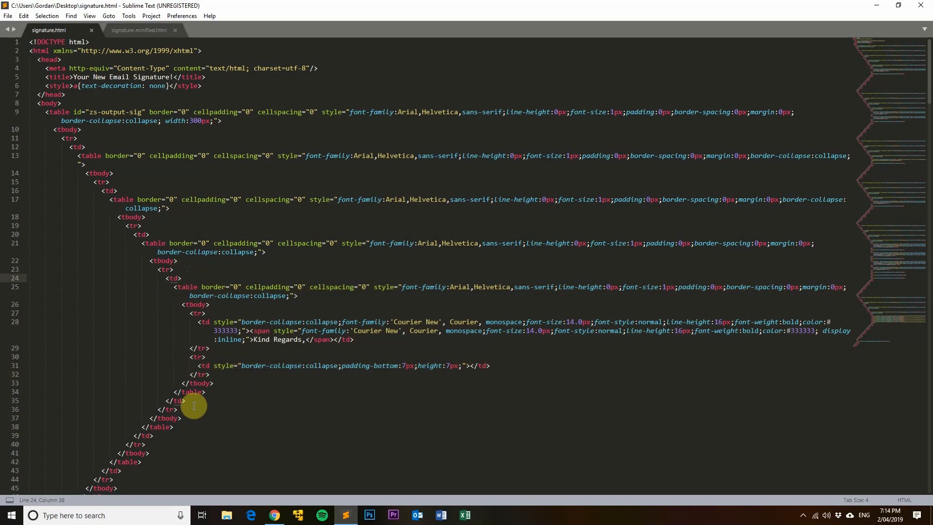
pyautogui.moveTo(187, 402); pyautogui.dragTo(170, 391)
pyautogui.moveTo(141, 354); pyautogui.dragTo(31, 282)
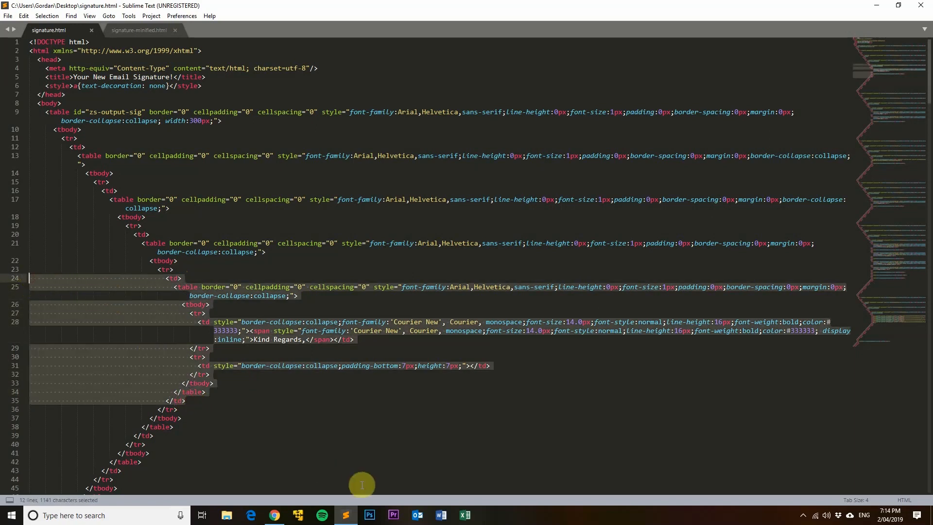
pyautogui.press('BackSpace')
pyautogui.hotkey('ctrl', 'a')
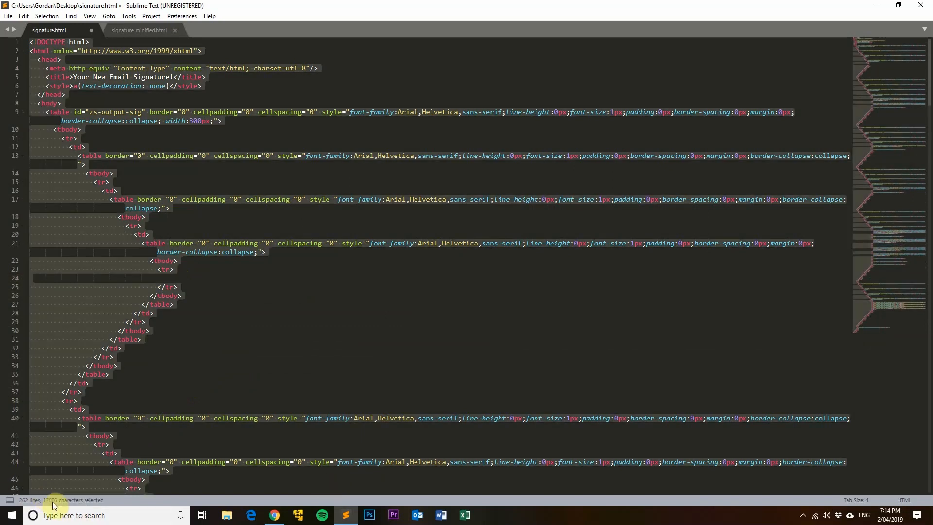
# Undo the deletion of the "Kind Regards," cell, recheck the full code's character count, and clear the selection.
pyautogui.hotkey('ctrl', 'z')
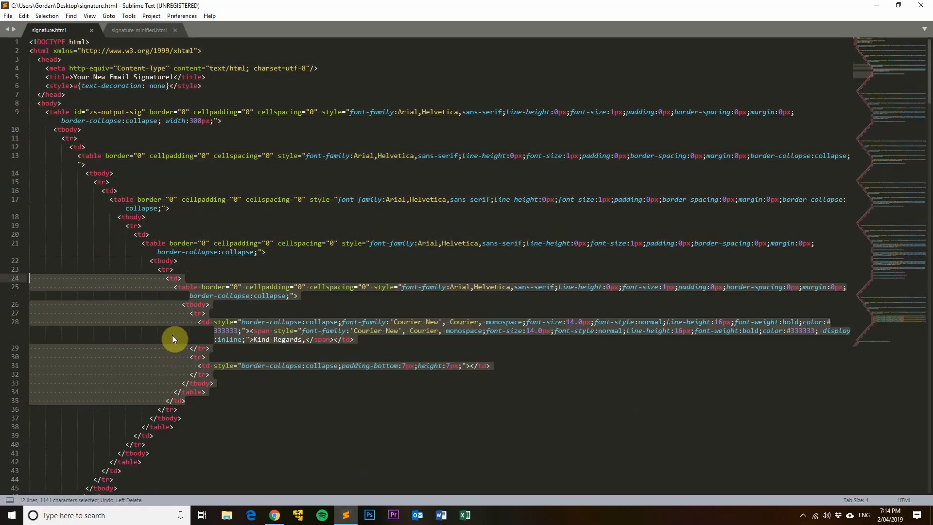
pyautogui.hotkey('ctrl', 'a')
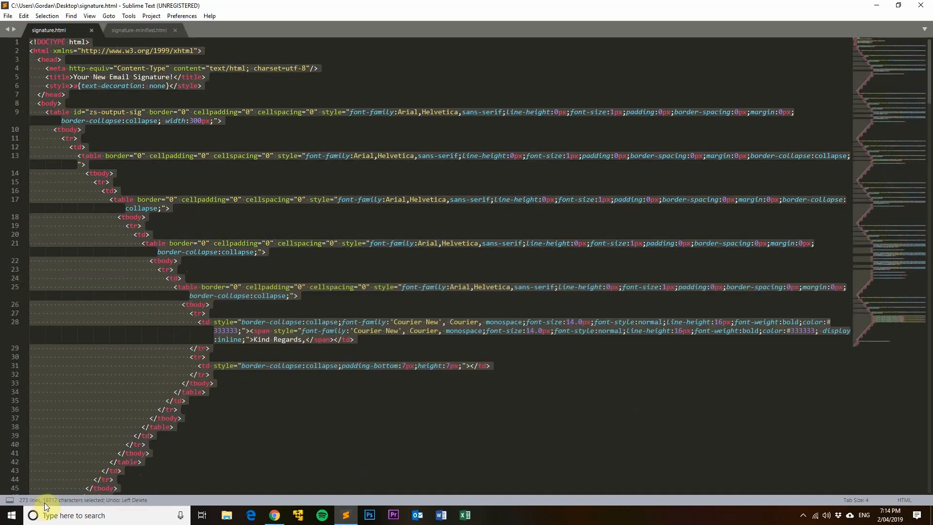
pyautogui.click(252, 357)
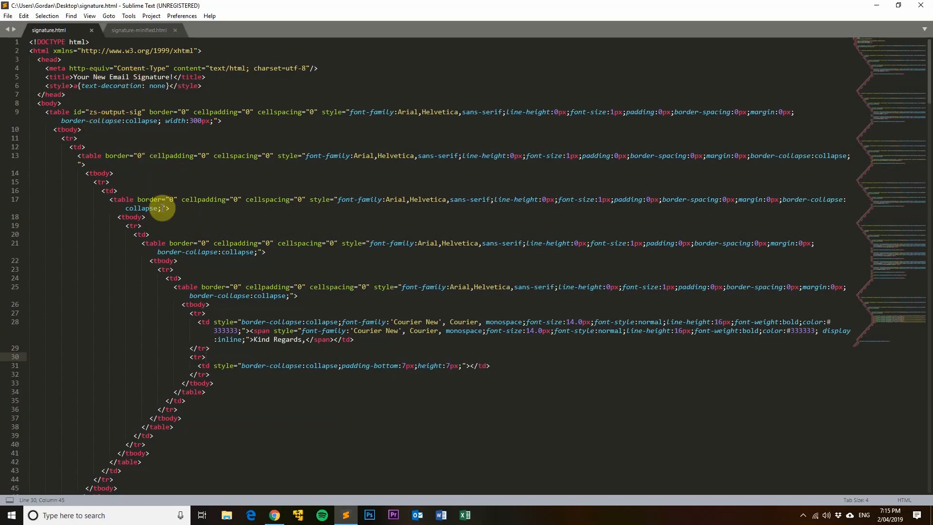
# View signature-minified.html, switch to Chrome and open the bit.ly link shortener in a new tab.
pyautogui.click(130, 29)
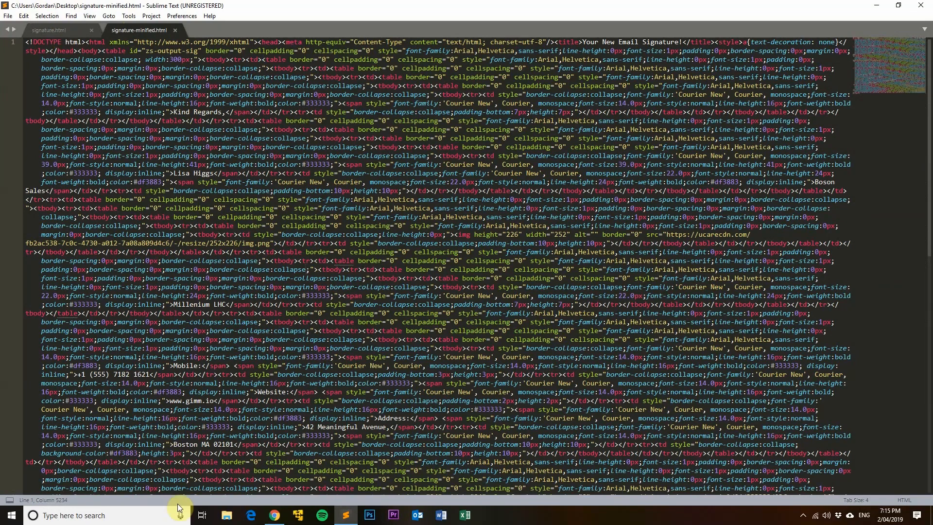
pyautogui.click(285, 518)
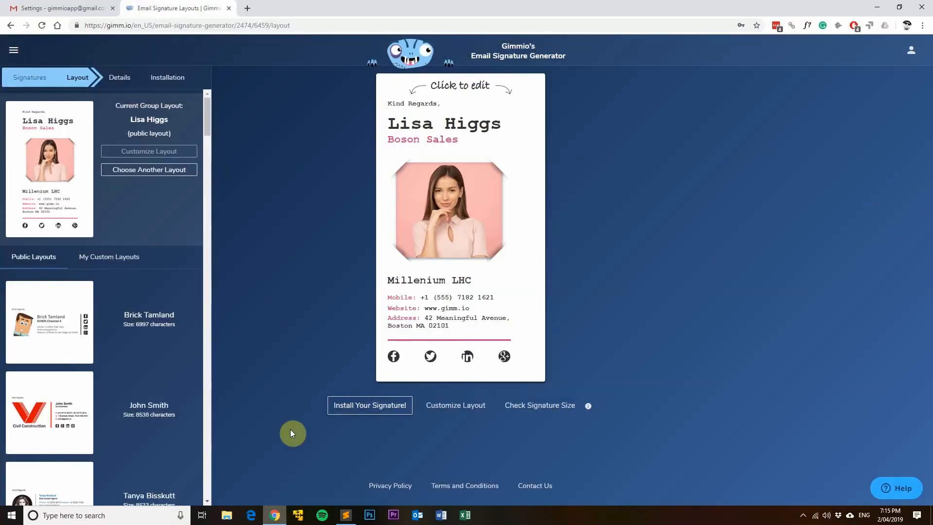
pyautogui.click(247, 8)
pyautogui.write('bit.li')
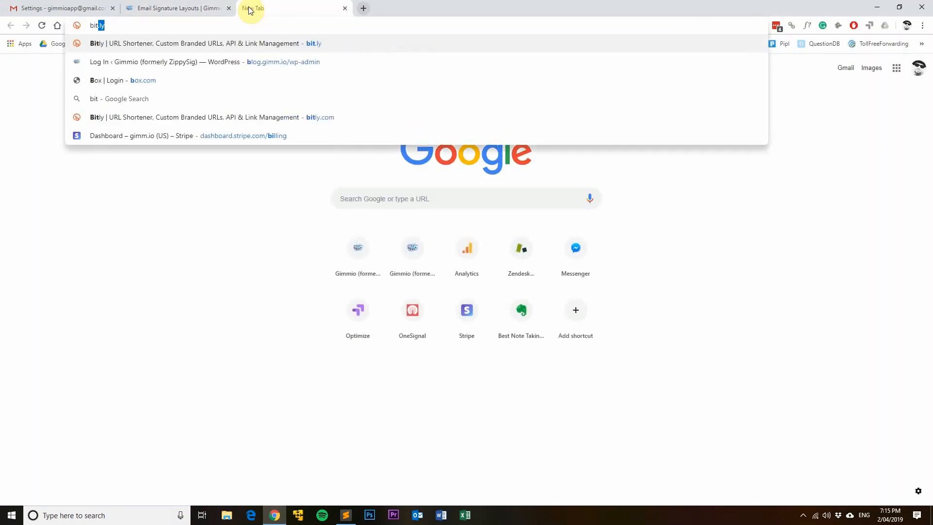
pyautogui.press('Return')
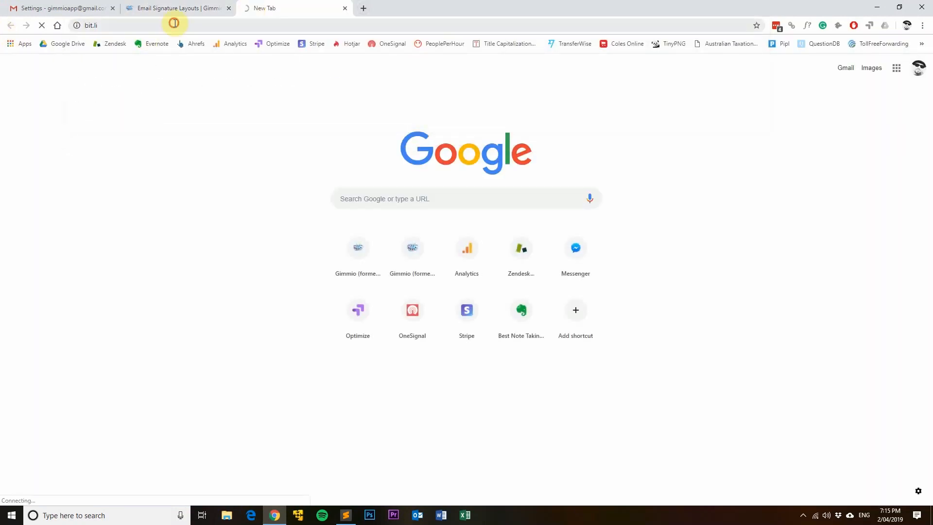
pyautogui.click(184, 23)
pyautogui.click(185, 25)
pyautogui.press('BackSpace')
pyautogui.write('y')
pyautogui.press('Return')
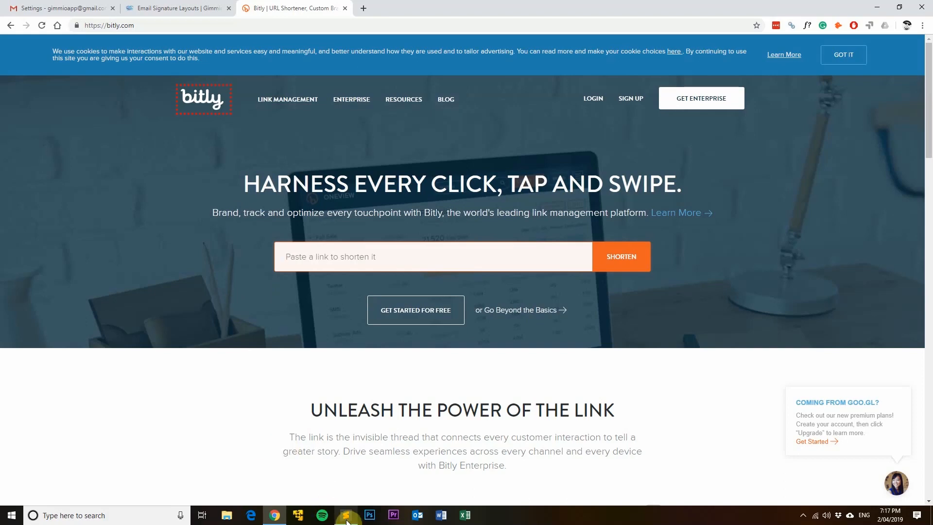
# Review the character sizes listed for the first public layouts on the Gimmio layout page.
pyautogui.click(173, 7)
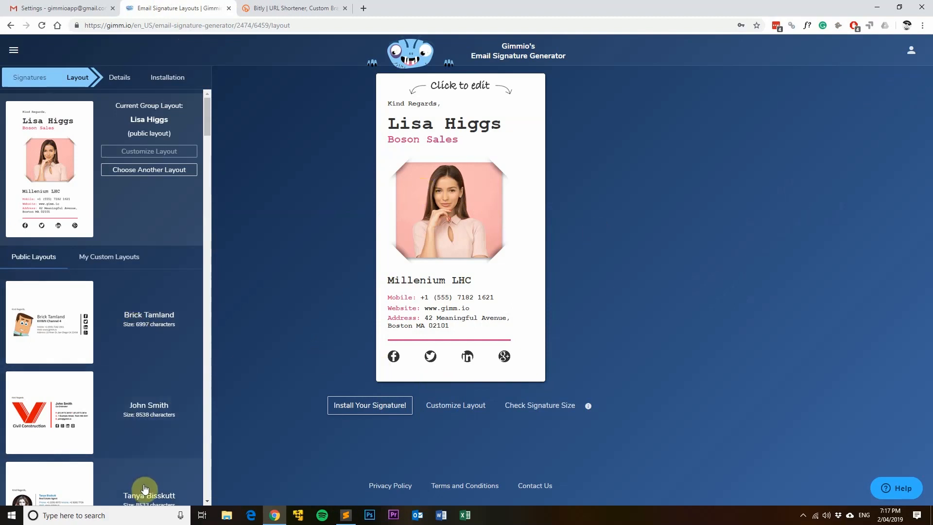
pyautogui.scroll(-1, 140, 340)
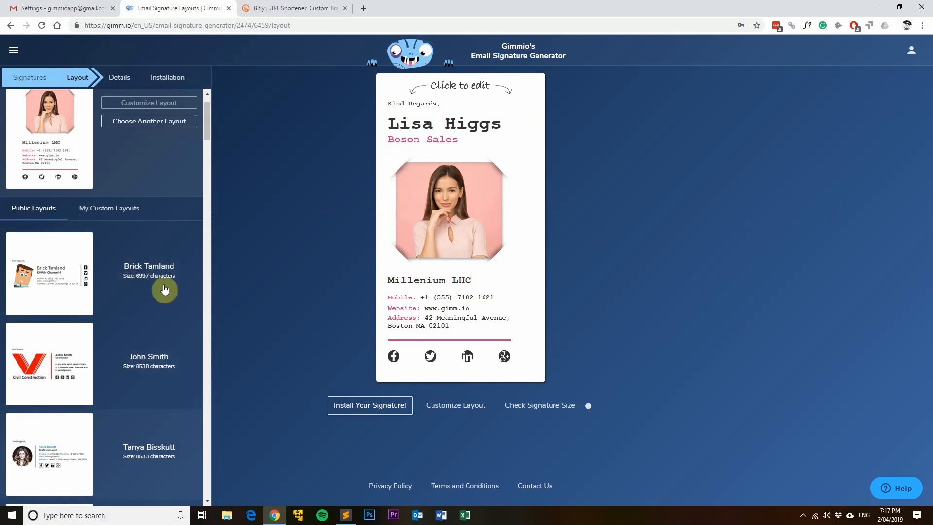
pyautogui.scroll(-9, 156, 298)
pyautogui.scroll(10, 156, 301)
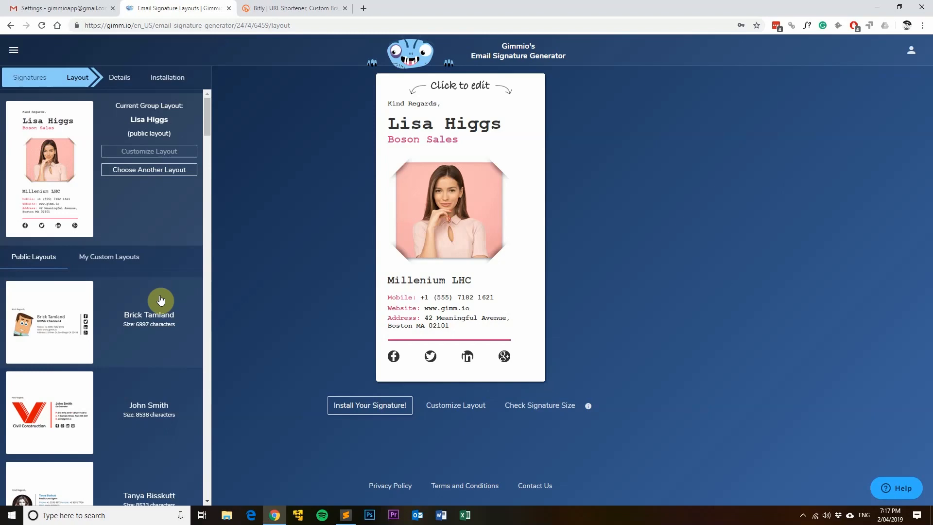
# Check the minified code in Sublime Text and return to the signature box in Gmail's General settings in Chrome.
pyautogui.click(345, 514)
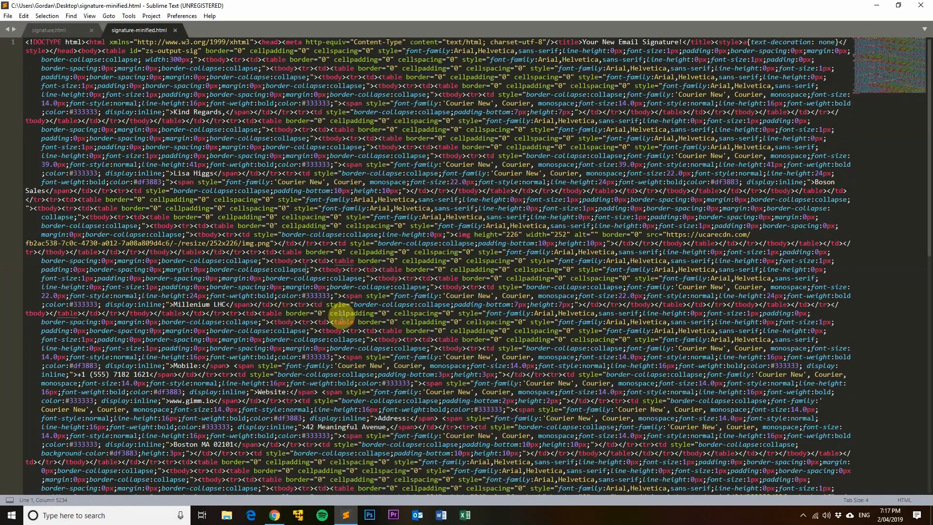
pyautogui.click(275, 515)
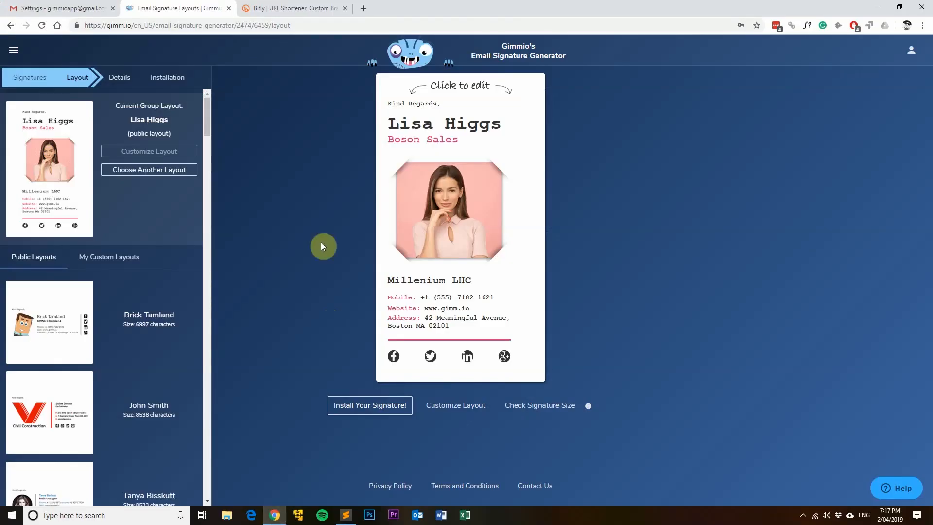
pyautogui.click(24, 7)
pyautogui.click(352, 271)
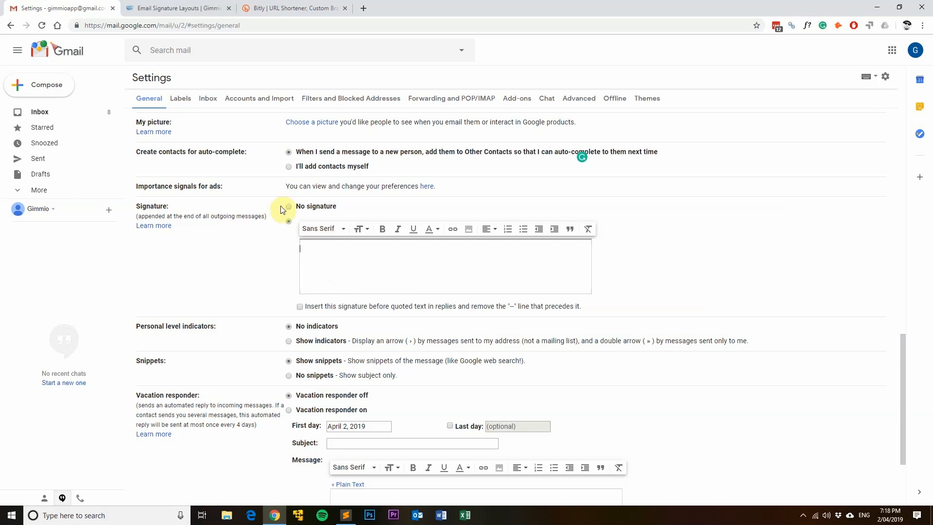
# Examine the character sizes across the entire public layouts list on the Gimmio page and return to its beginning.
pyautogui.click(186, 9)
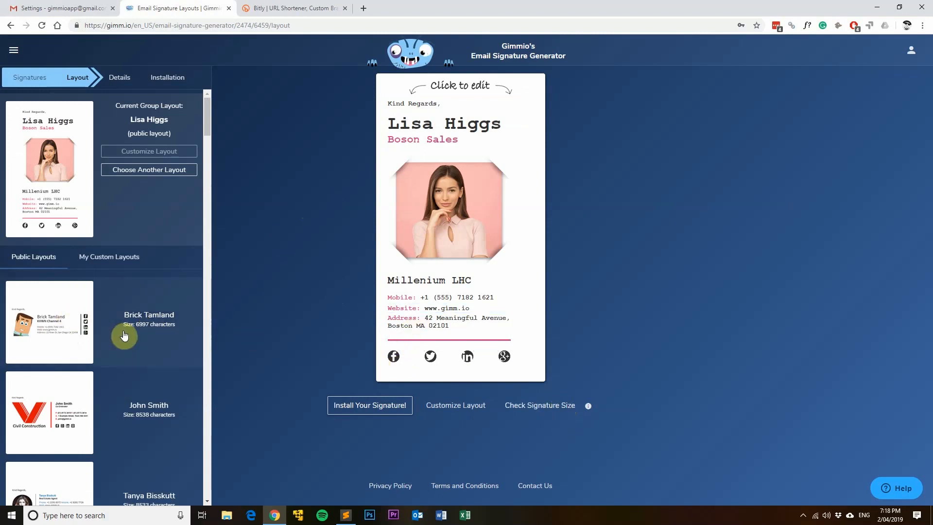
pyautogui.scroll(-20, 125, 330)
pyautogui.scroll(-20, 129, 327)
pyautogui.scroll(-15, 128, 330)
pyautogui.scroll(-10, 132, 329)
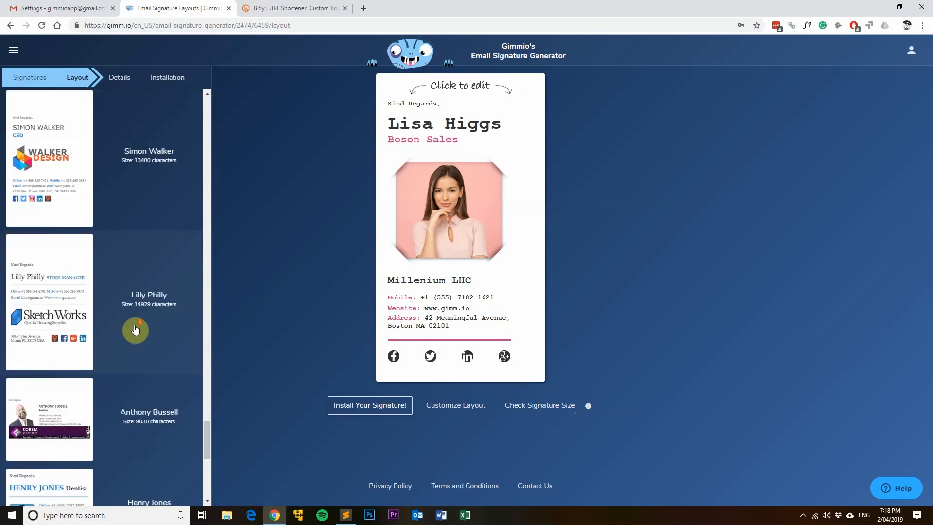
pyautogui.scroll(-5, 131, 329)
pyautogui.scroll(-4, 137, 329)
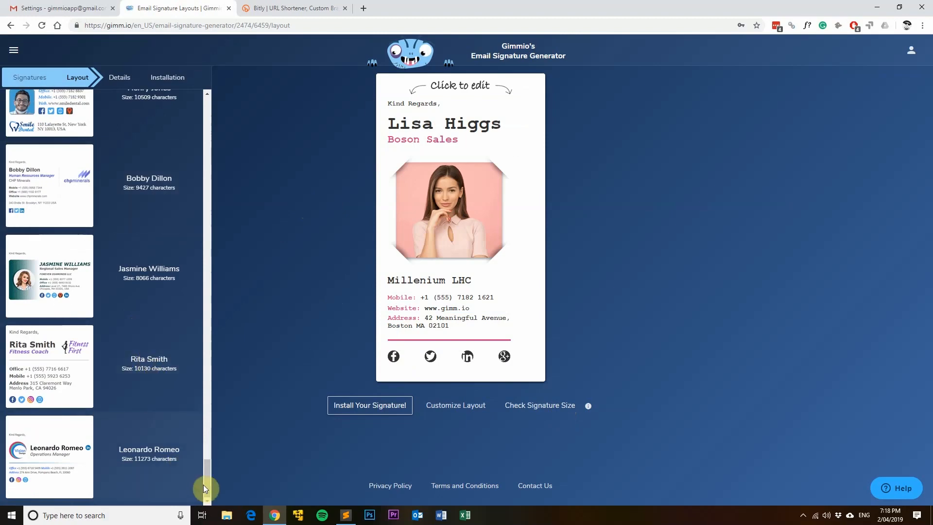
pyautogui.moveTo(207, 480); pyautogui.dragTo(215, 109)
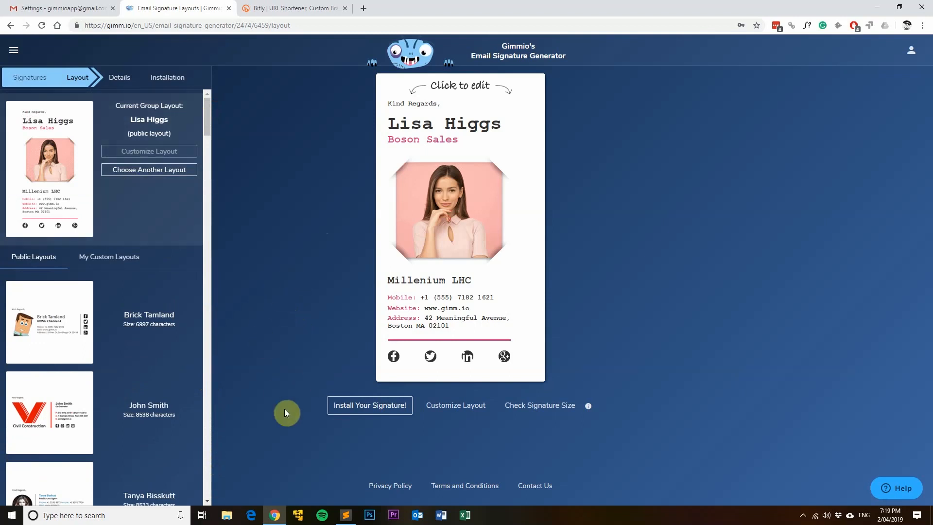
# View signature.html in Sublime Text and compare it with the public layout sizes on the Gimmio page in Chrome.
pyautogui.click(345, 514)
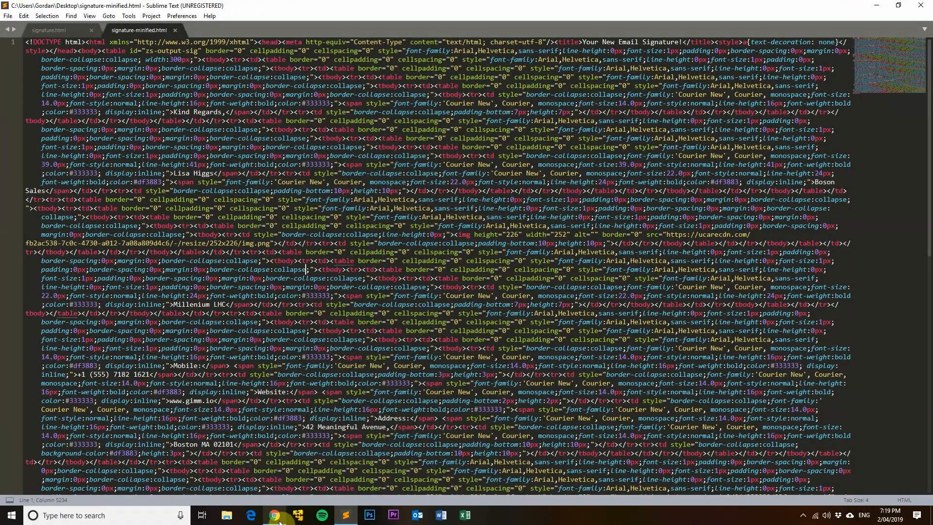
pyautogui.click(56, 33)
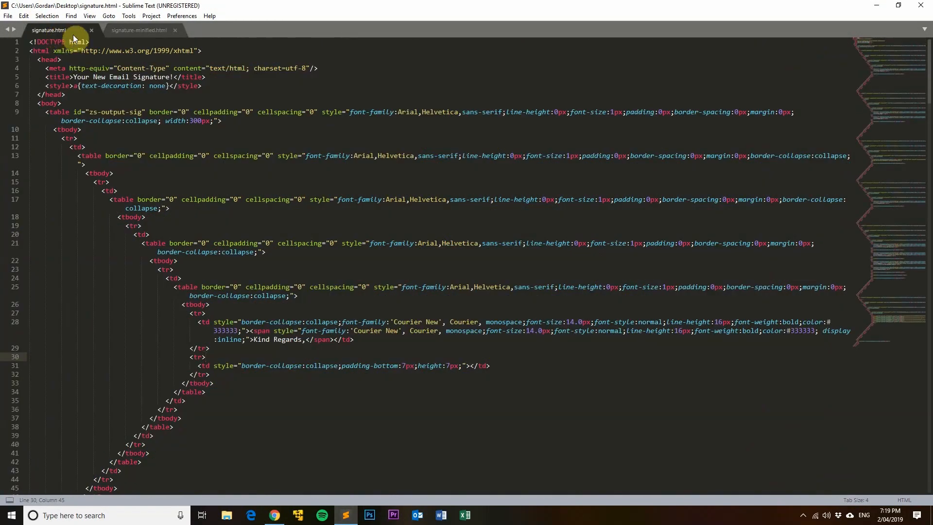
pyautogui.click(277, 518)
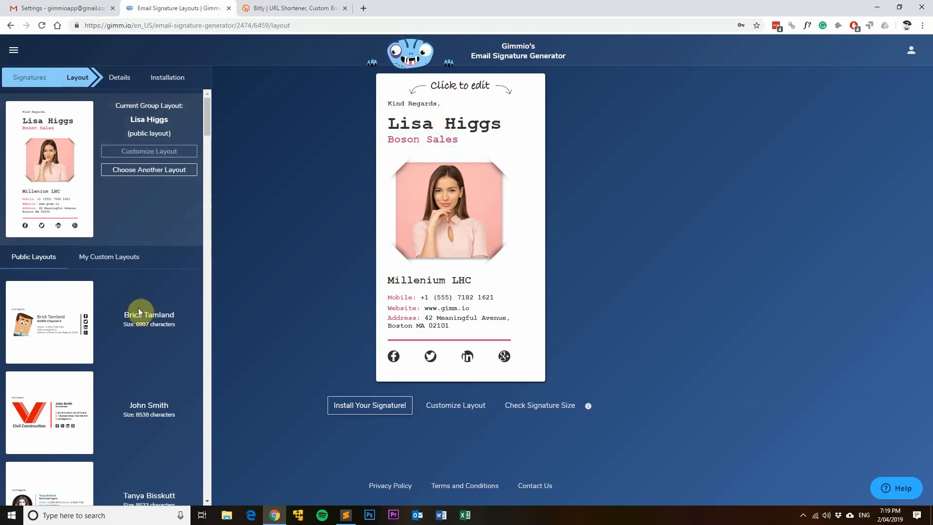
pyautogui.scroll(-7, 137, 396)
pyautogui.scroll(7, 137, 396)
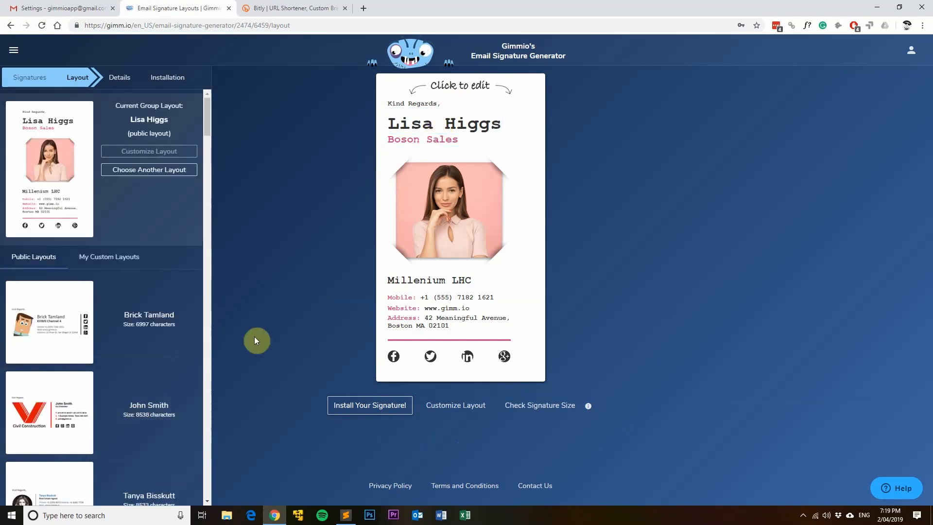